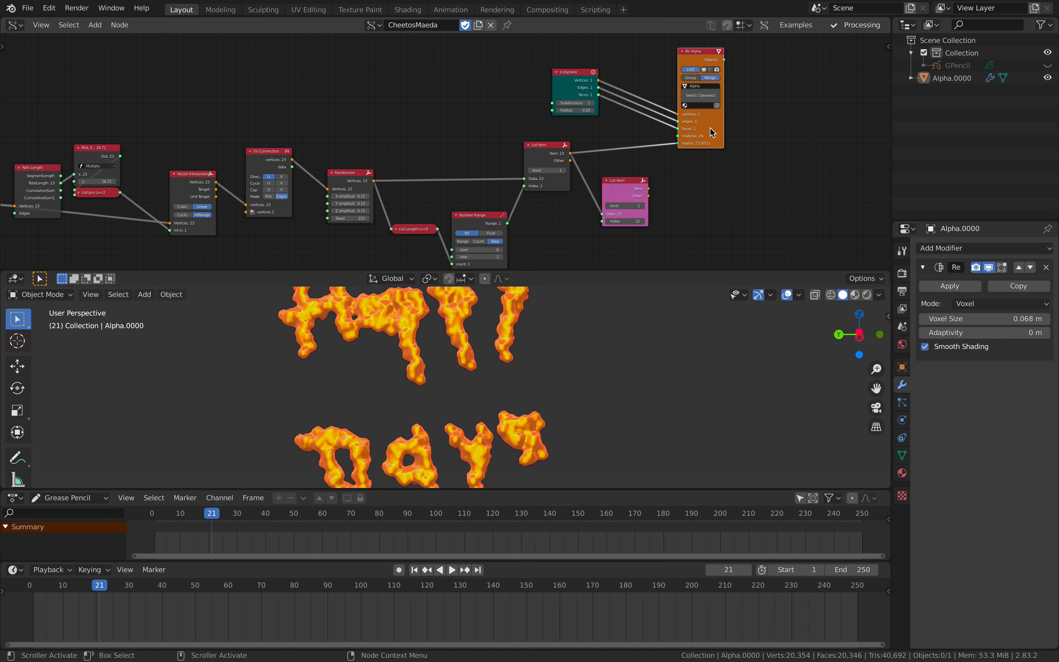
# - Bring the whole node tree into view and enlarge the 3D viewport beneath it to show the lettering
pyautogui.moveTo(705, 229); pyautogui.dragTo(739, 206, button='middle')
pyautogui.scroll(-1, 737, 202)
pyautogui.scroll(-1, 739, 215)
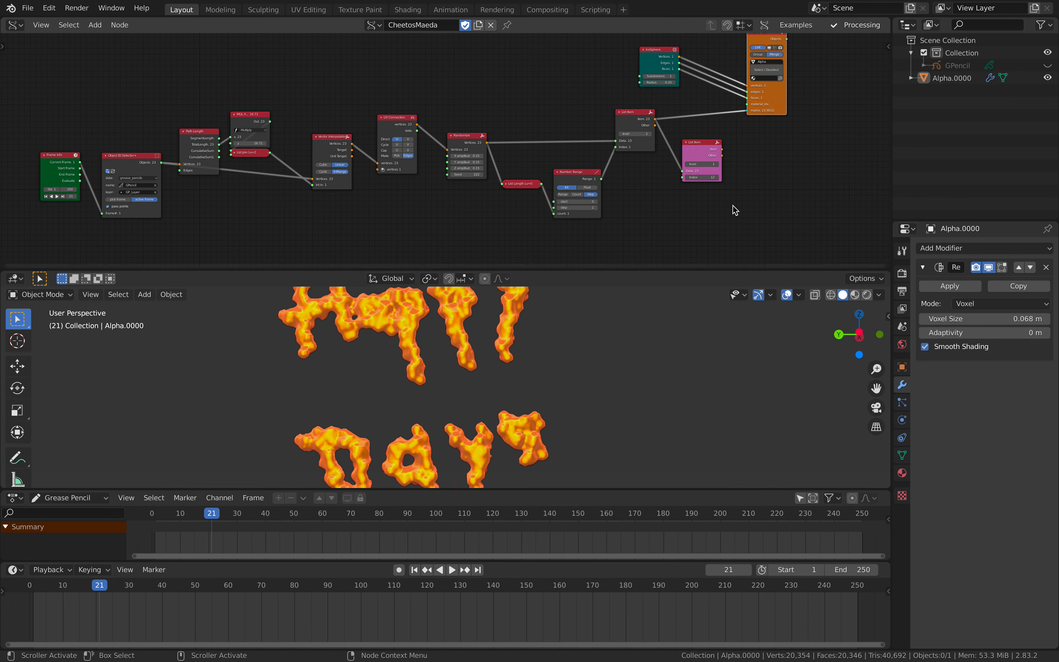
pyautogui.moveTo(705, 268); pyautogui.dragTo(705, 241)
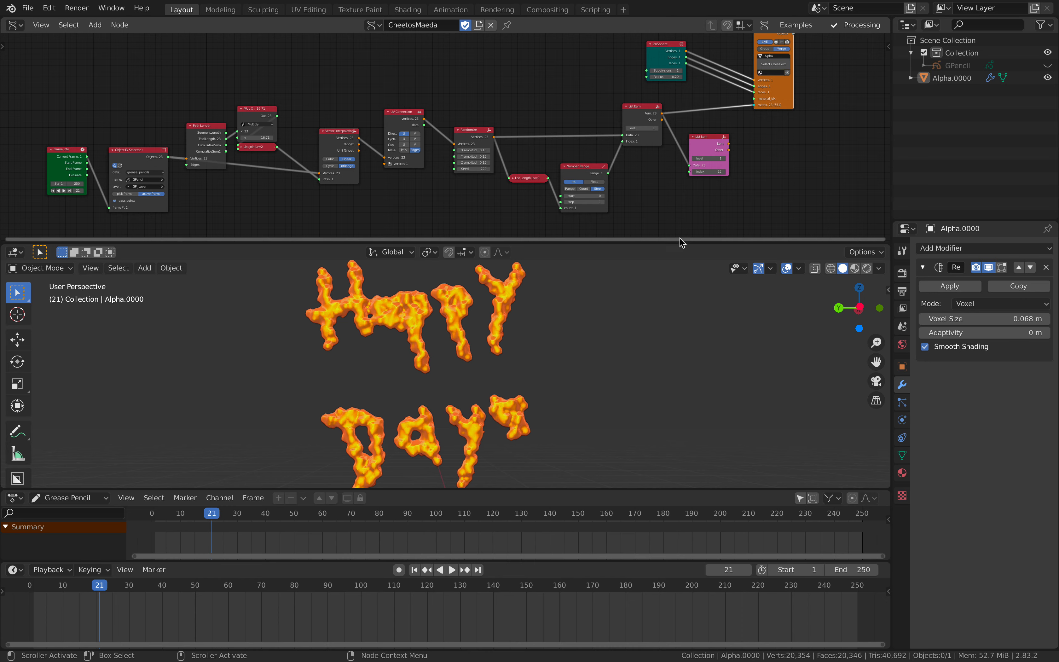
pyautogui.moveTo(679, 243); pyautogui.dragTo(679, 248)
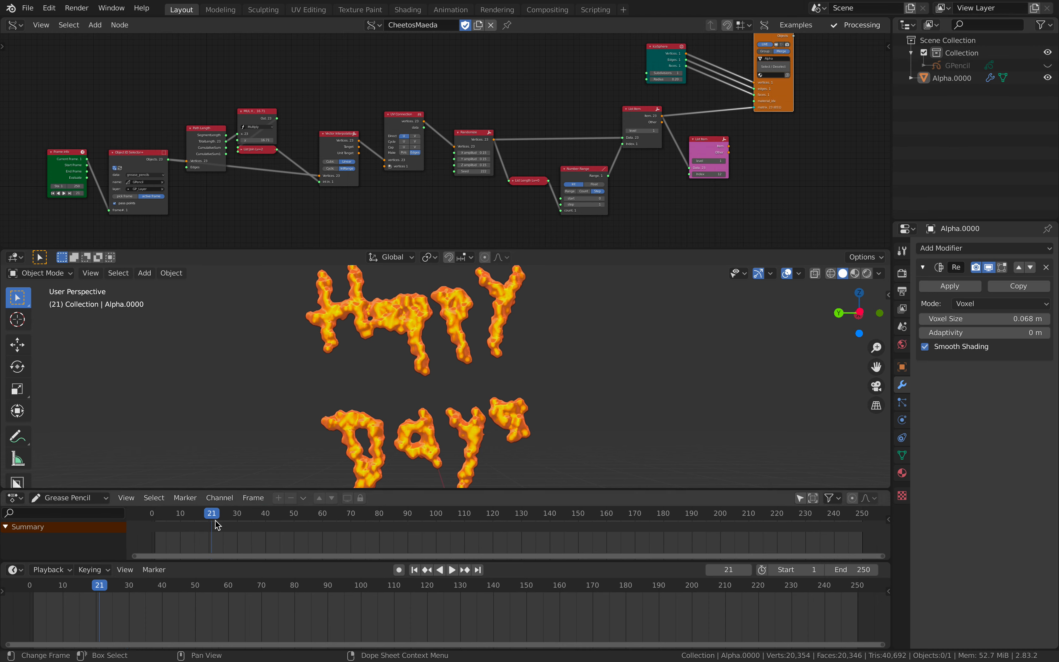
# - Play the animation briefly and set the current frame to 23
pyautogui.click(248, 517)
pyautogui.press('space')
pyautogui.moveTo(259, 518); pyautogui.dragTo(217, 517)
pyautogui.press('space')
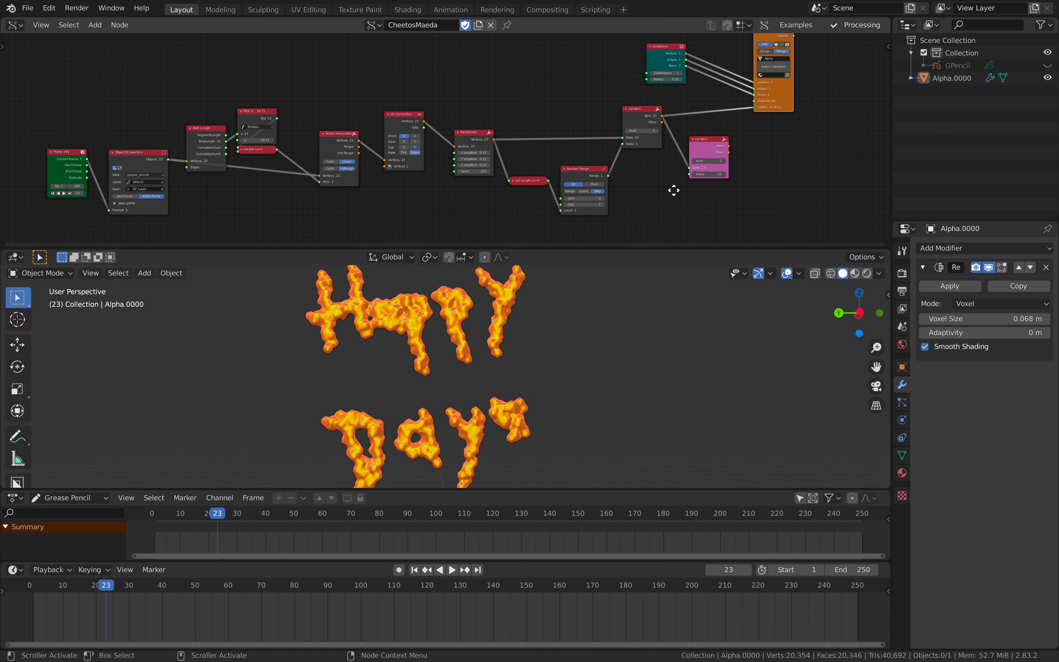
pyautogui.moveTo(673, 190); pyautogui.dragTo(681, 187, button='middle')
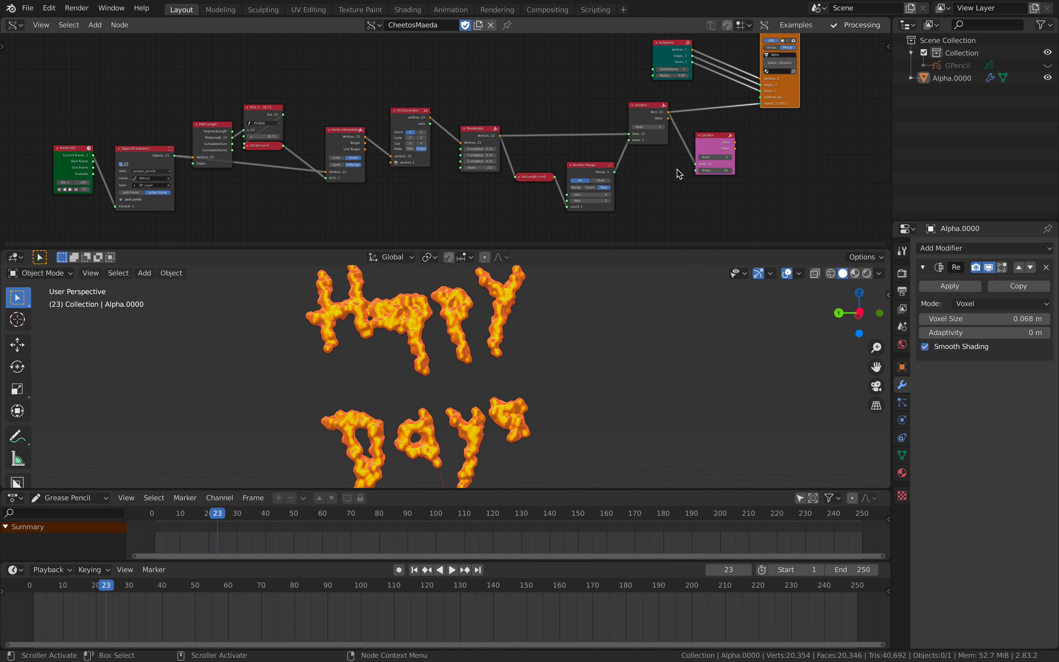
# - Unhide the GPencil object in the scene collection and select it
pyautogui.click(1047, 65)
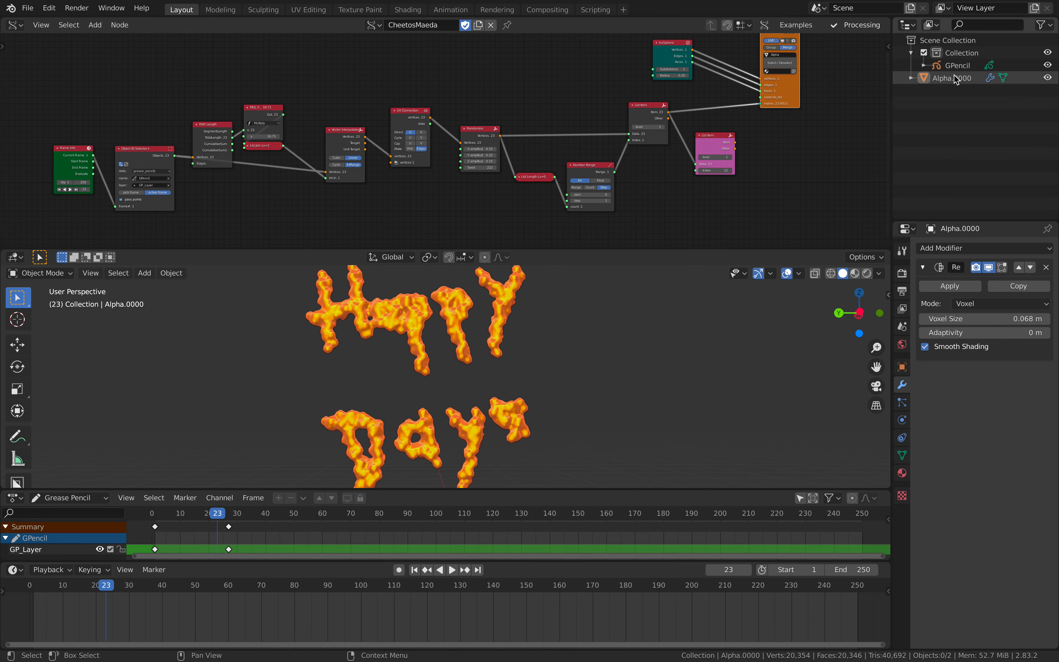
pyautogui.click(950, 66)
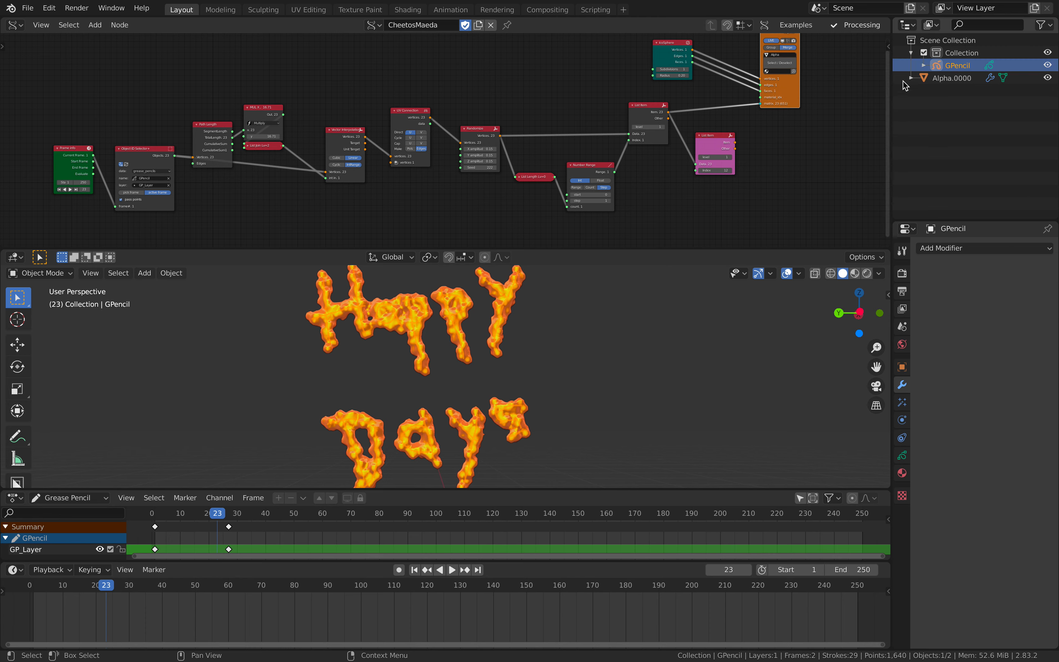
# - Move the GPencil strokes beside the mesh lettering, and clear the object's location
pyautogui.press('g')
pyautogui.click(384, 383)
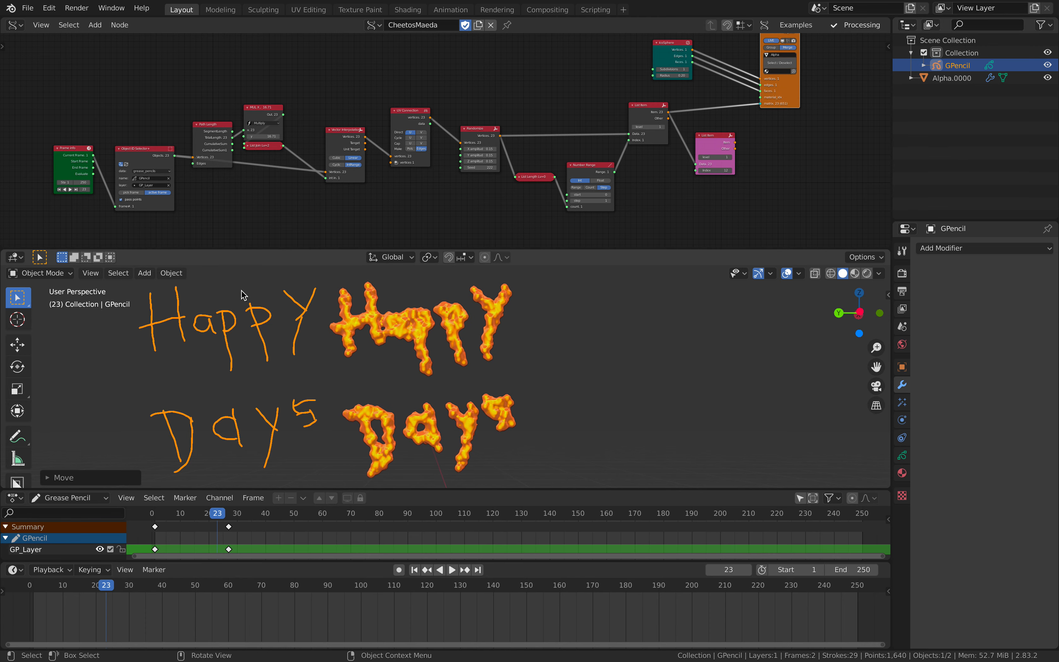
pyautogui.click(244, 295)
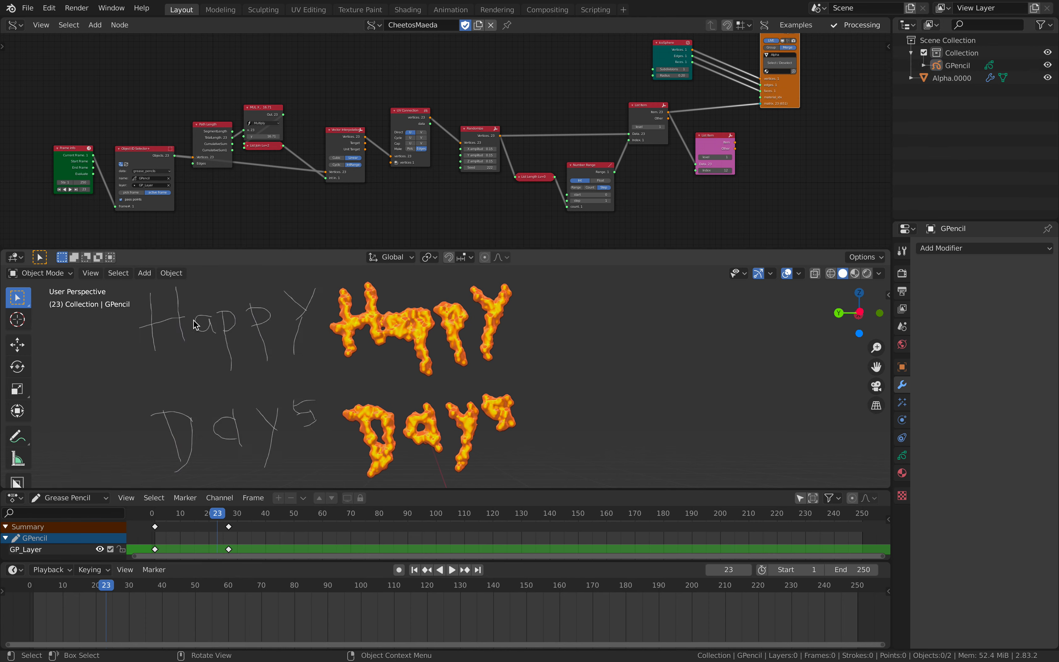
pyautogui.click(223, 322)
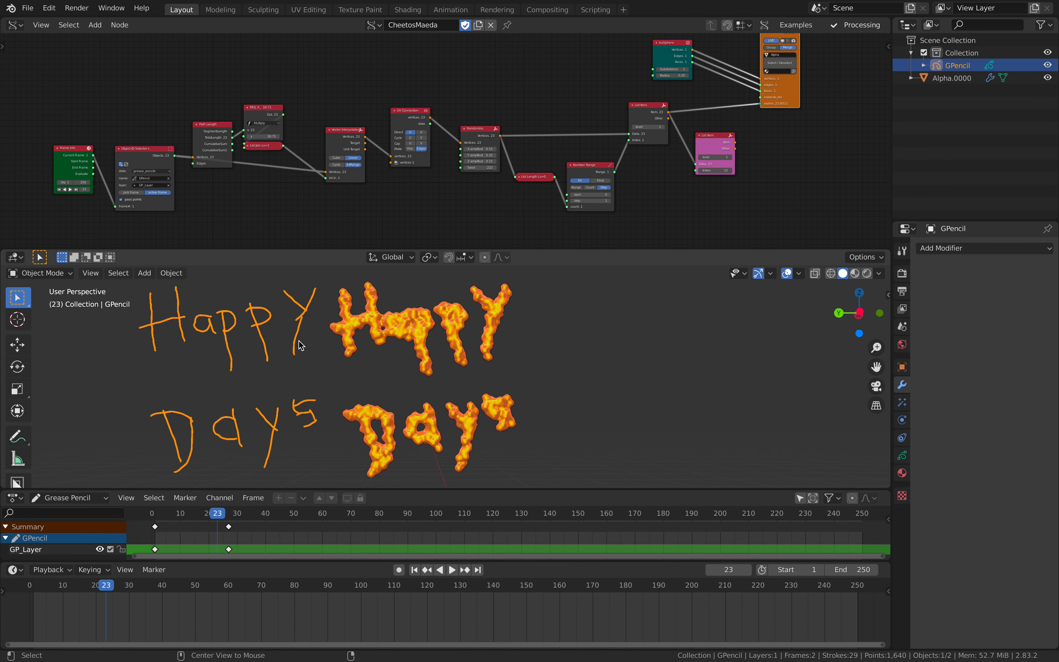
pyautogui.hotkey('alt', 'g')
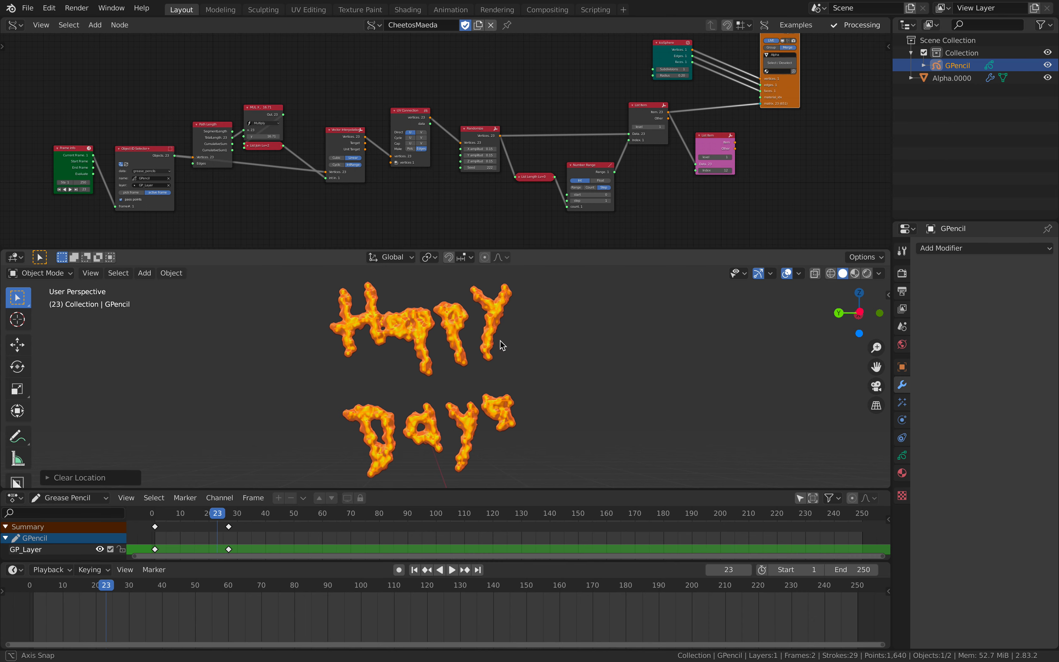
pyautogui.moveTo(515, 186); pyautogui.dragTo(508, 145, button='middle')
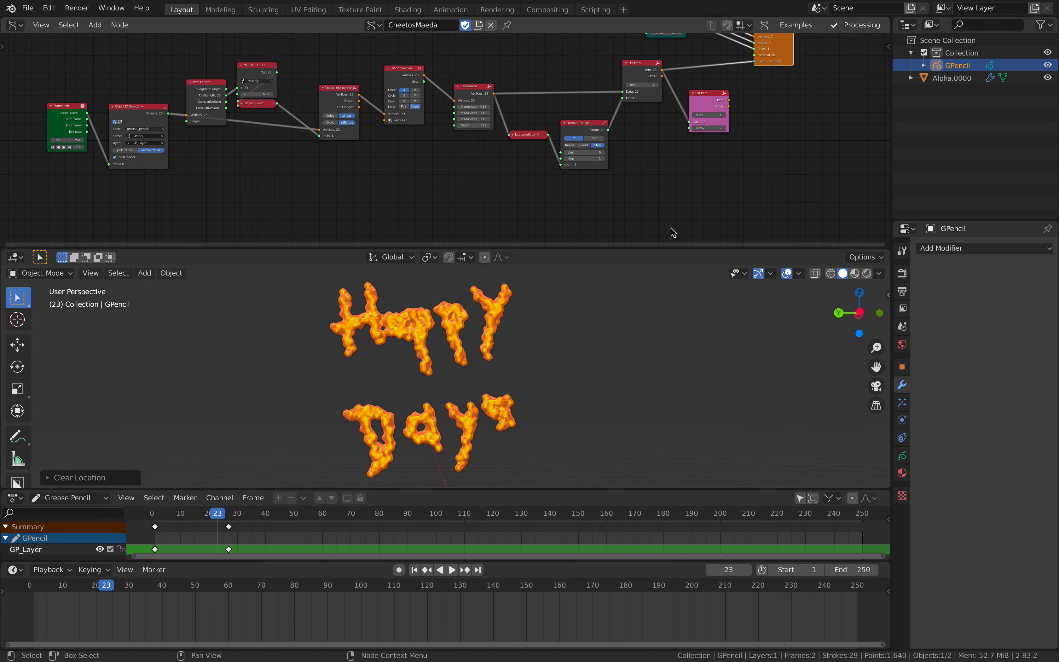
pyautogui.moveTo(677, 244); pyautogui.dragTo(677, 280)
pyautogui.moveTo(411, 217); pyautogui.dragTo(453, 191, button='middle')
pyautogui.hotkey('shift', 'a')
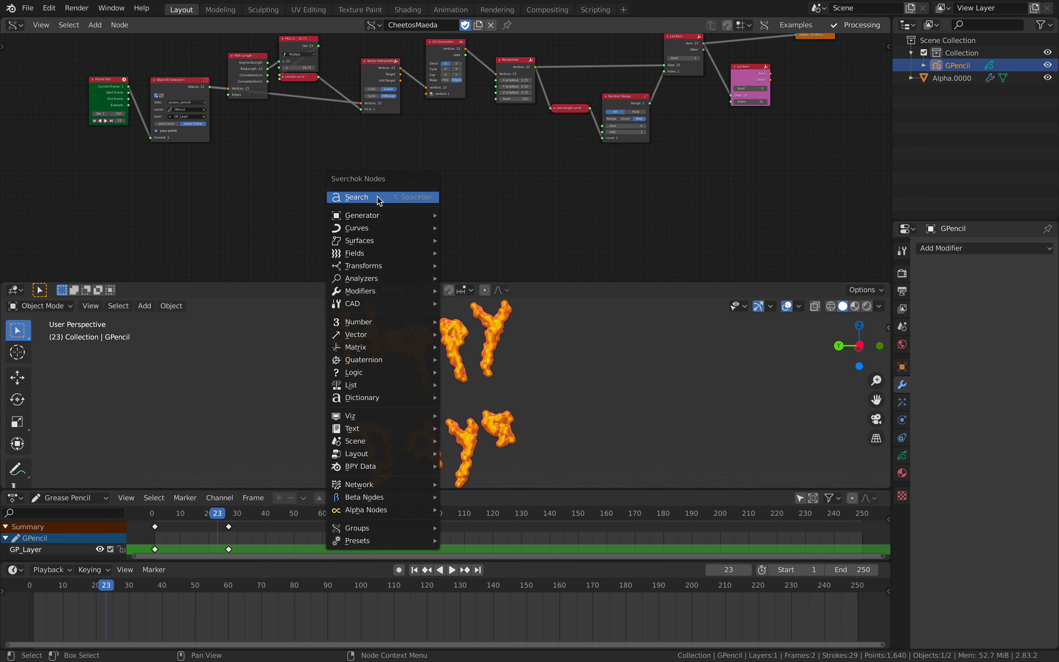
pyautogui.click(378, 196)
pyautogui.write('gp')
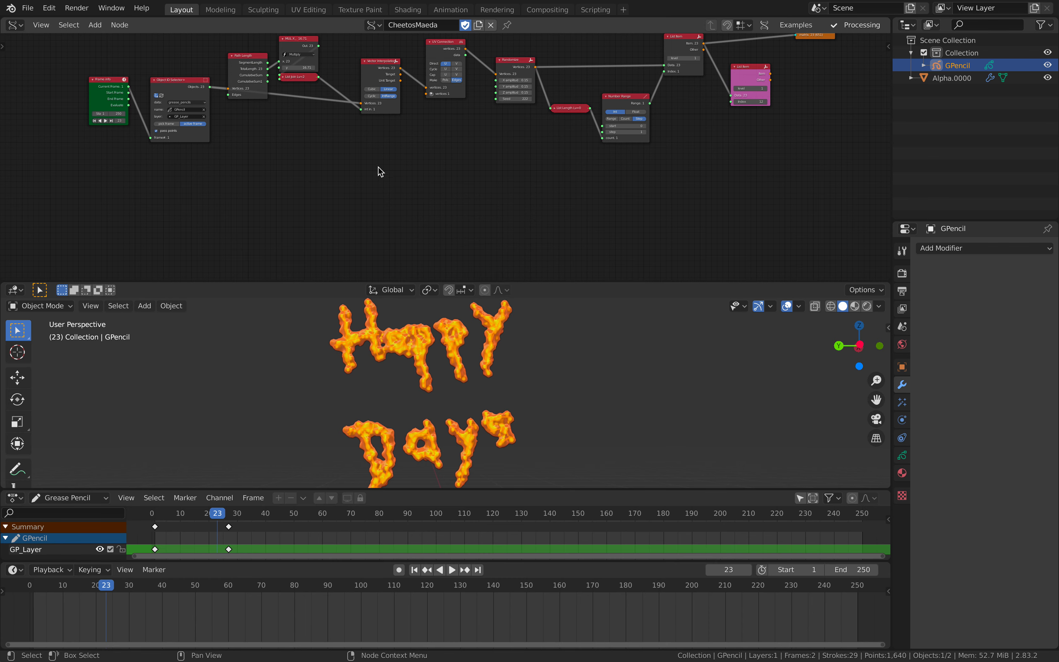
pyautogui.press('Home')
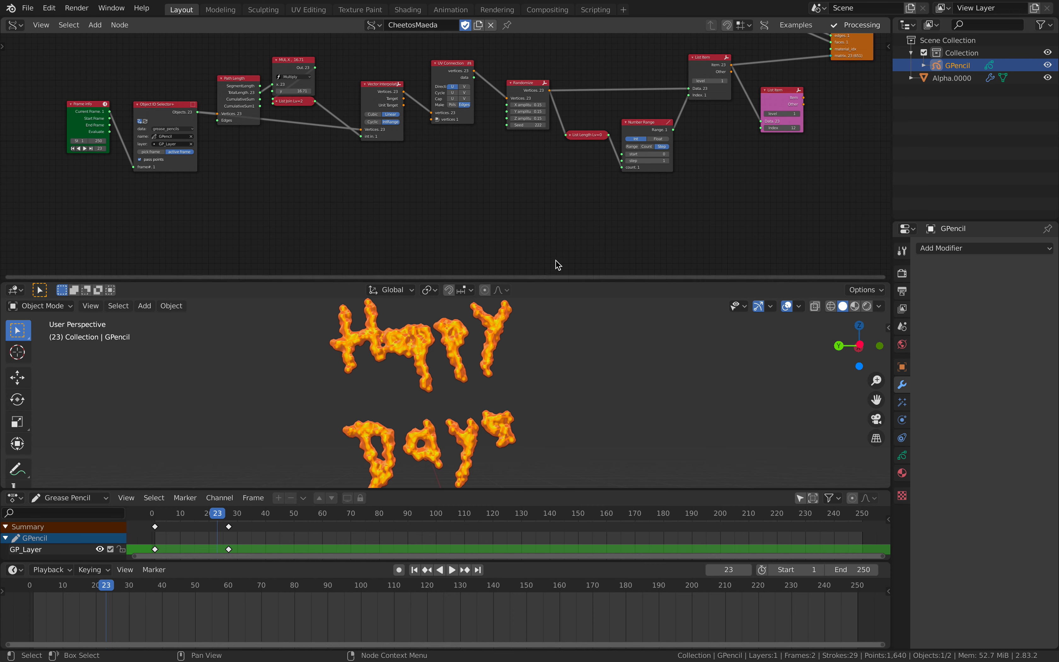
# - Switch GPencil to Draw mode and draw three wavy horizontal strokes at frame 39
pyautogui.click(42, 306)
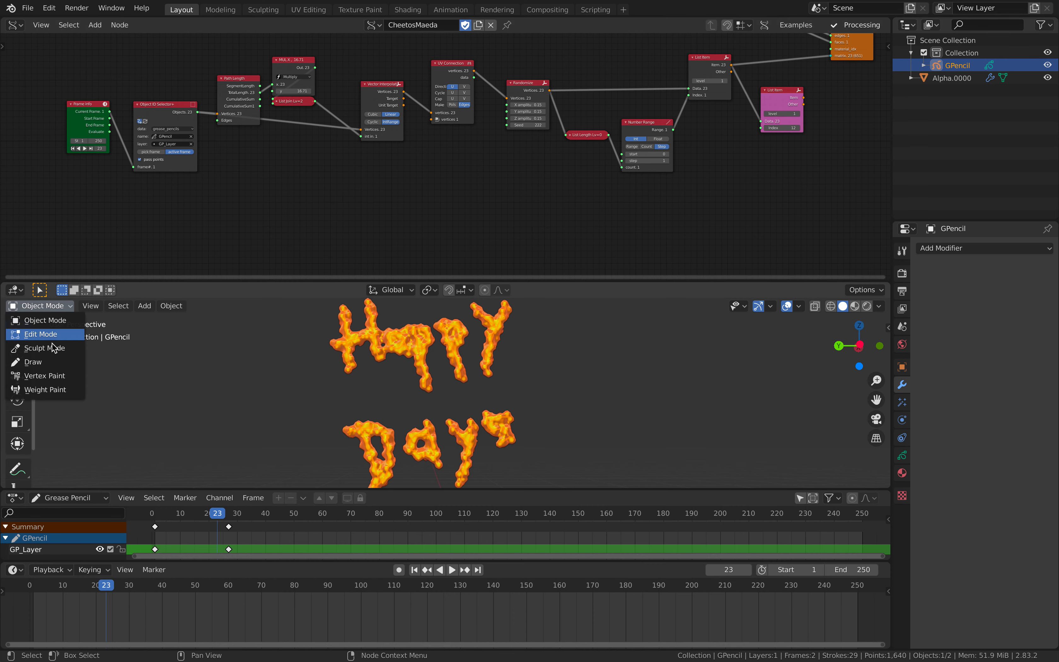
pyautogui.click(53, 365)
pyautogui.moveTo(257, 281); pyautogui.dragTo(257, 262)
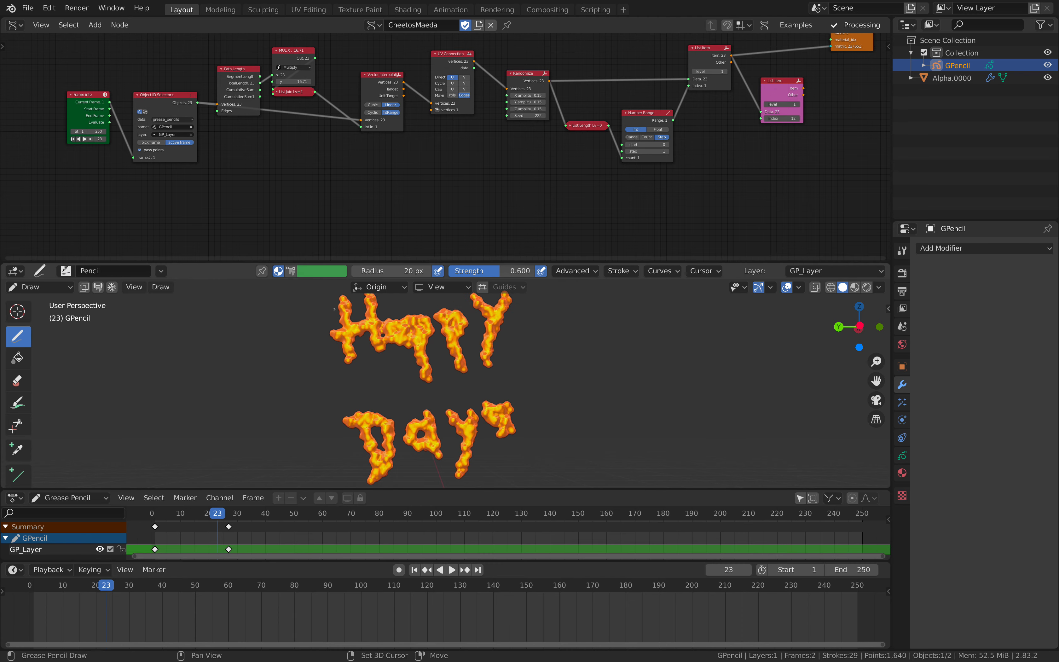
pyautogui.click(264, 514)
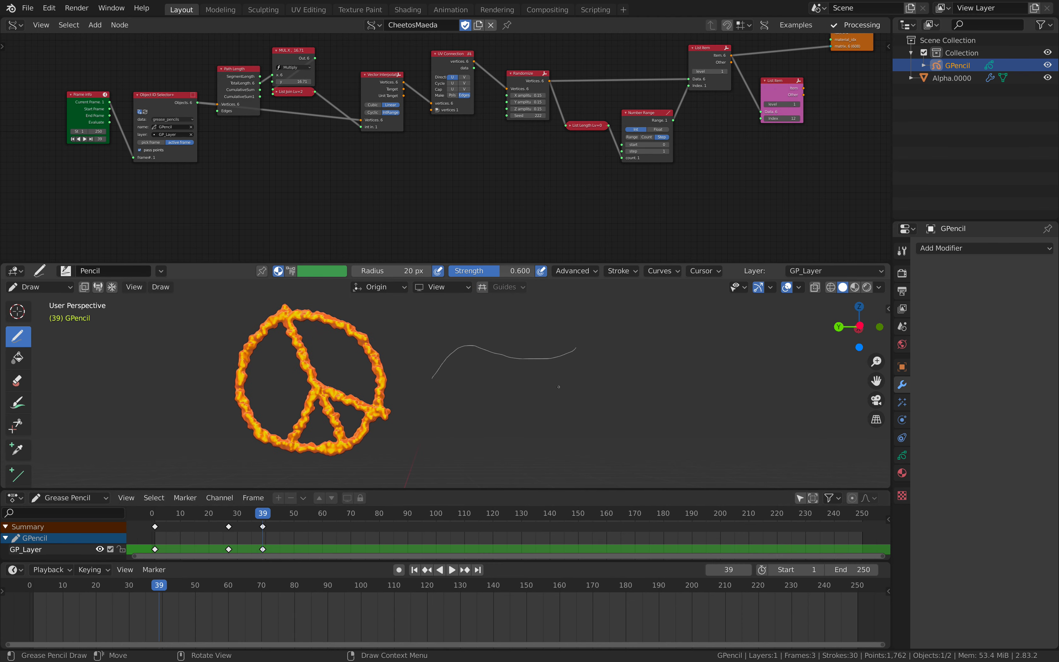
# - Draw four short curved strokes at frame 49 and a stick figure at frame 60
pyautogui.click(291, 513)
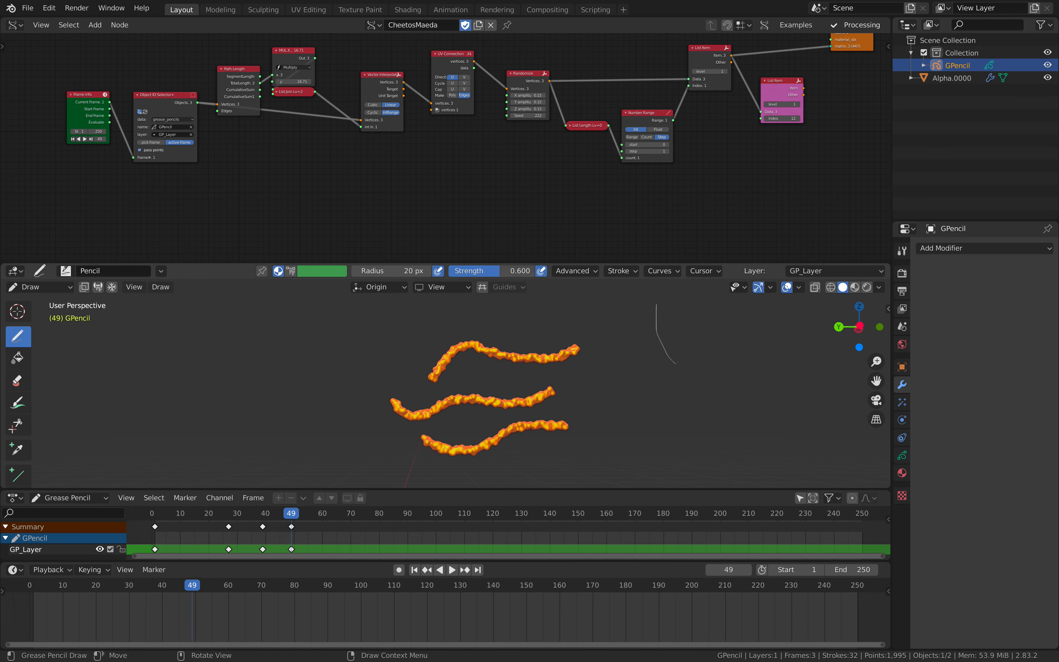
pyautogui.moveTo(764, 406); pyautogui.dragTo(747, 415)
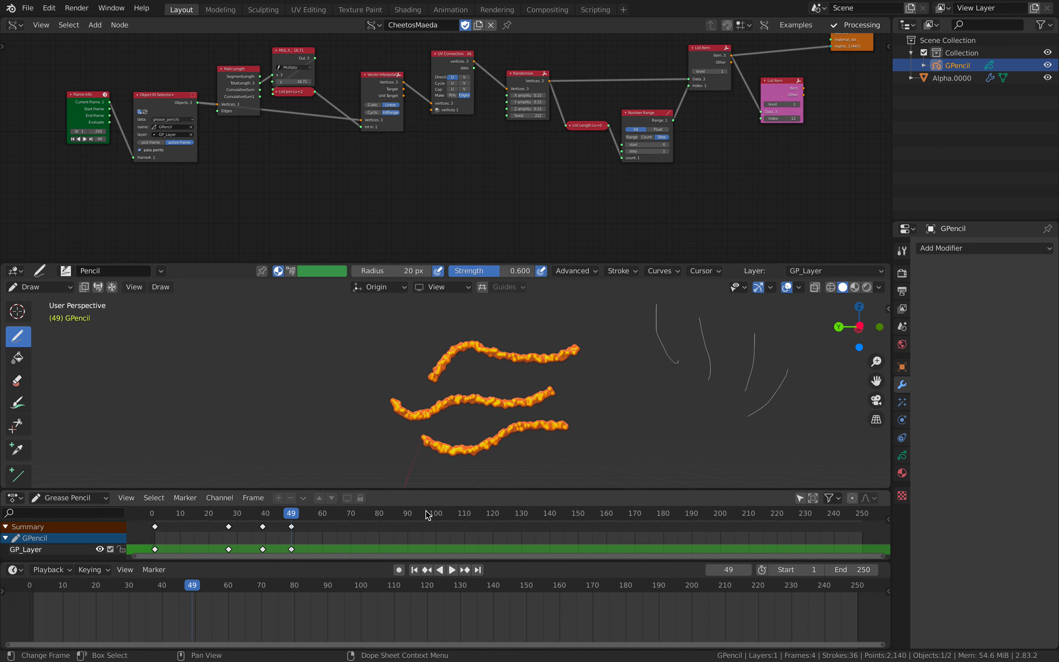
pyautogui.click(323, 515)
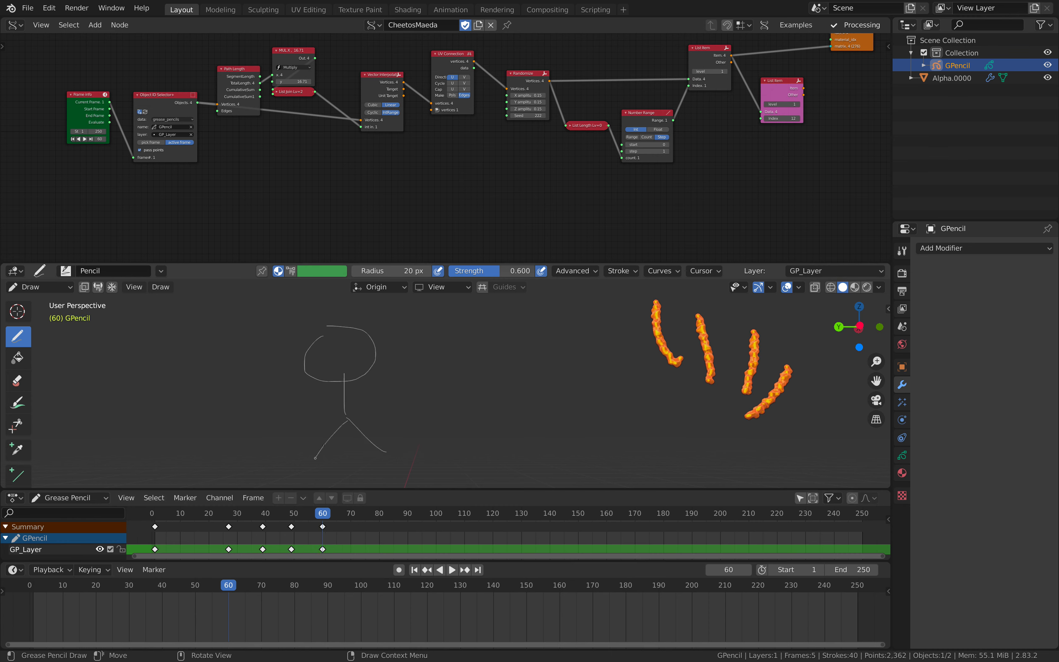
pyautogui.moveTo(347, 384); pyautogui.dragTo(305, 411)
# - Play back around the stick figure drawing and set the current frame to 67
pyautogui.click(348, 513)
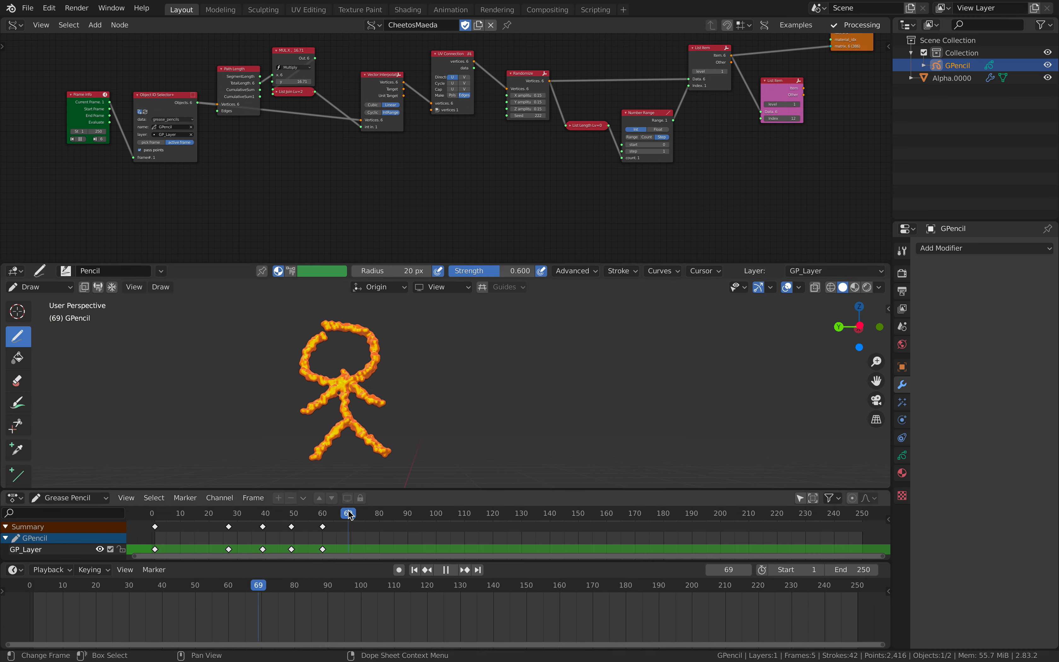
pyautogui.press('space')
pyautogui.moveTo(349, 513)
pyautogui.mouseDown()
pyautogui.moveTo(314, 513)
pyautogui.moveTo(343, 514)
pyautogui.mouseUp()
pyautogui.press('space')
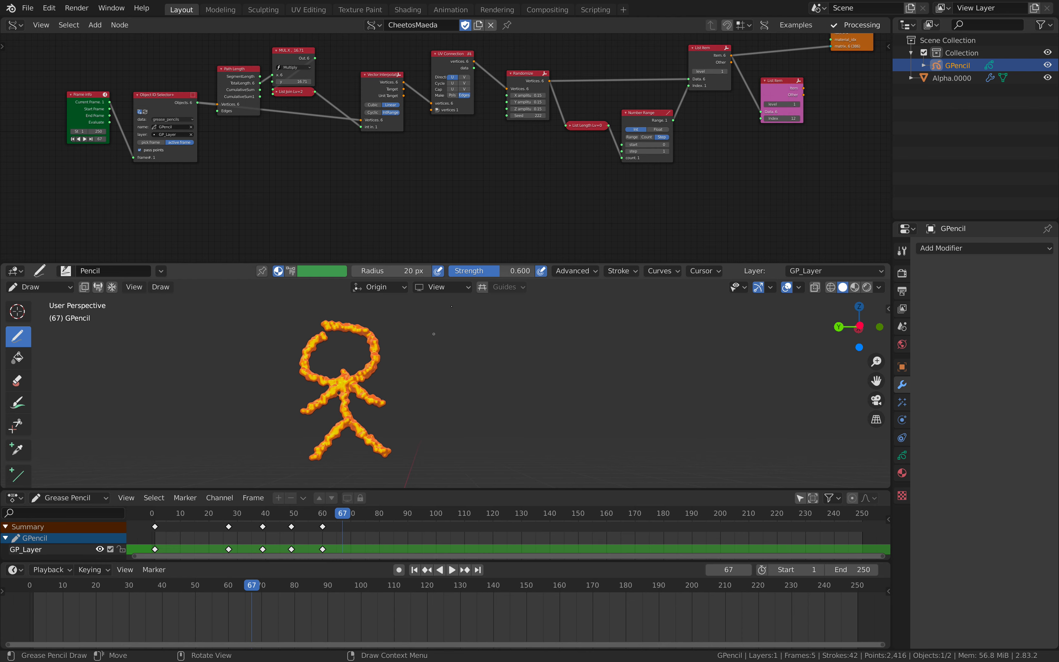
# - Enlarge the node editor and spread out the first nodes of the tree, placing Frame Info farther from the Object ID Selector
pyautogui.moveTo(499, 263); pyautogui.dragTo(503, 302)
pyautogui.scroll(3, 364, 202)
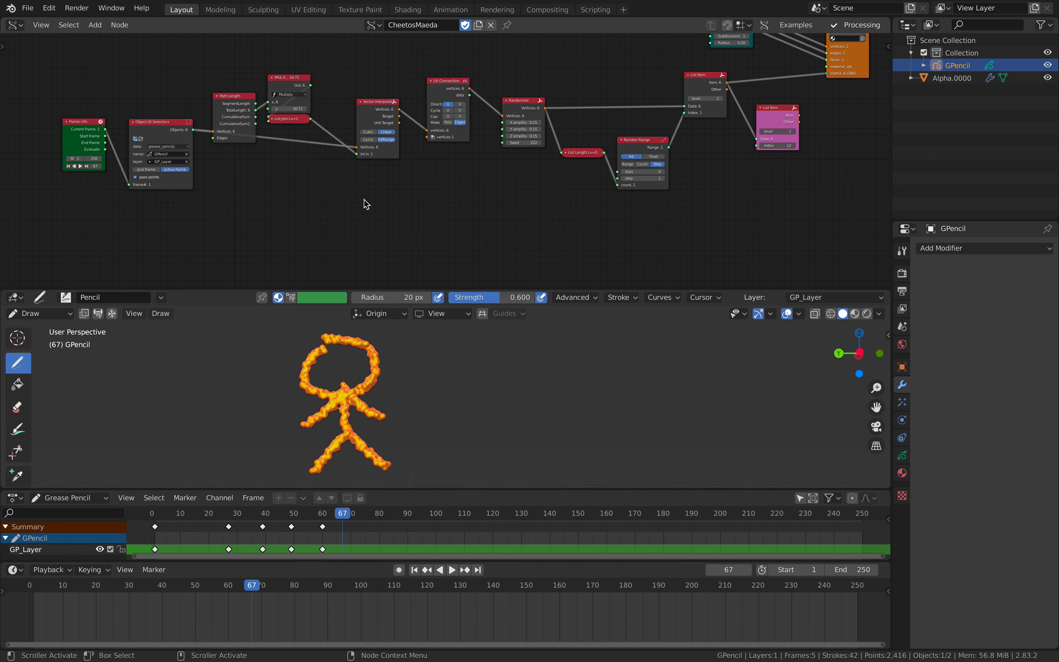
pyautogui.moveTo(306, 168); pyautogui.dragTo(509, 173, button='middle')
pyautogui.scroll(1, 371, 172)
pyautogui.moveTo(207, 151); pyautogui.dragTo(204, 138)
pyautogui.moveTo(279, 126); pyautogui.dragTo(260, 121, button='middle')
pyautogui.moveTo(281, 118); pyautogui.dragTo(333, 87)
pyautogui.moveTo(381, 180); pyautogui.dragTo(389, 123, button='middle')
pyautogui.scroll(-1, 357, 205)
pyautogui.moveTo(358, 207); pyautogui.dragTo(359, 132, button='middle')
pyautogui.moveTo(157, 60); pyautogui.dragTo(130, 113)
pyautogui.moveTo(279, 156); pyautogui.dragTo(222, 157, button='middle')
# - Add the "gp +" grease pencil setup beneath the existing node tree
pyautogui.hotkey('shift', 'a')
pyautogui.click(236, 189)
pyautogui.write('gp')
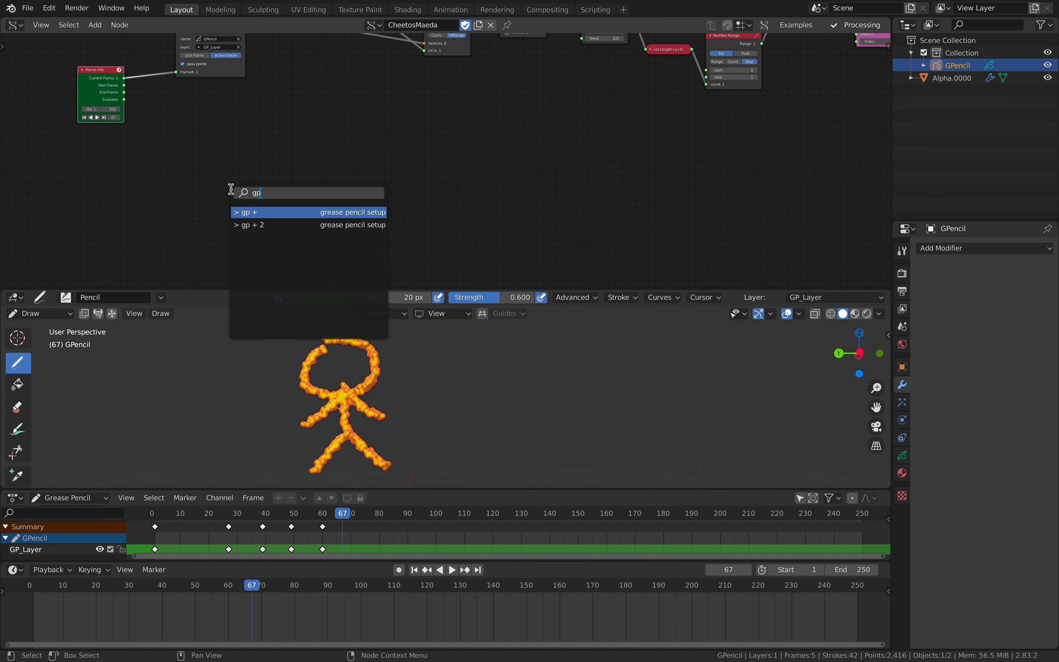
pyautogui.press('Return')
pyautogui.scroll(-1, 419, 161)
pyautogui.moveTo(377, 151); pyautogui.dragTo(375, 170, button='middle')
pyautogui.press('g')
pyautogui.click(347, 134)
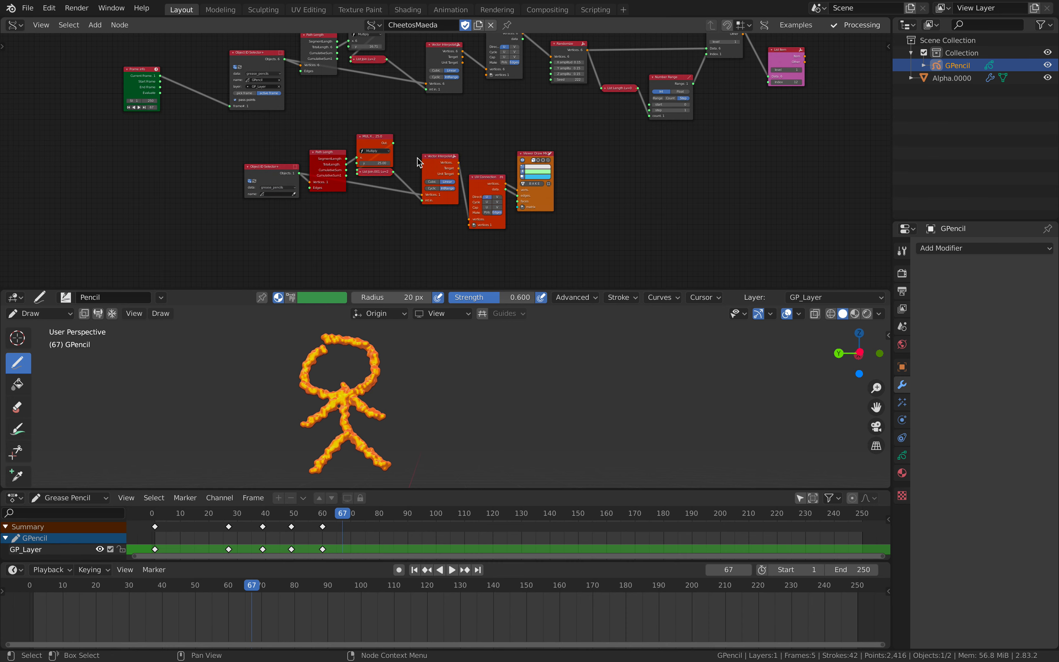
# - Move all the "gp +" setup nodes farther down, away from the main tree
pyautogui.press('b')
pyautogui.moveTo(266, 143); pyautogui.dragTo(527, 242)
pyautogui.press('g')
pyautogui.click(570, 239)
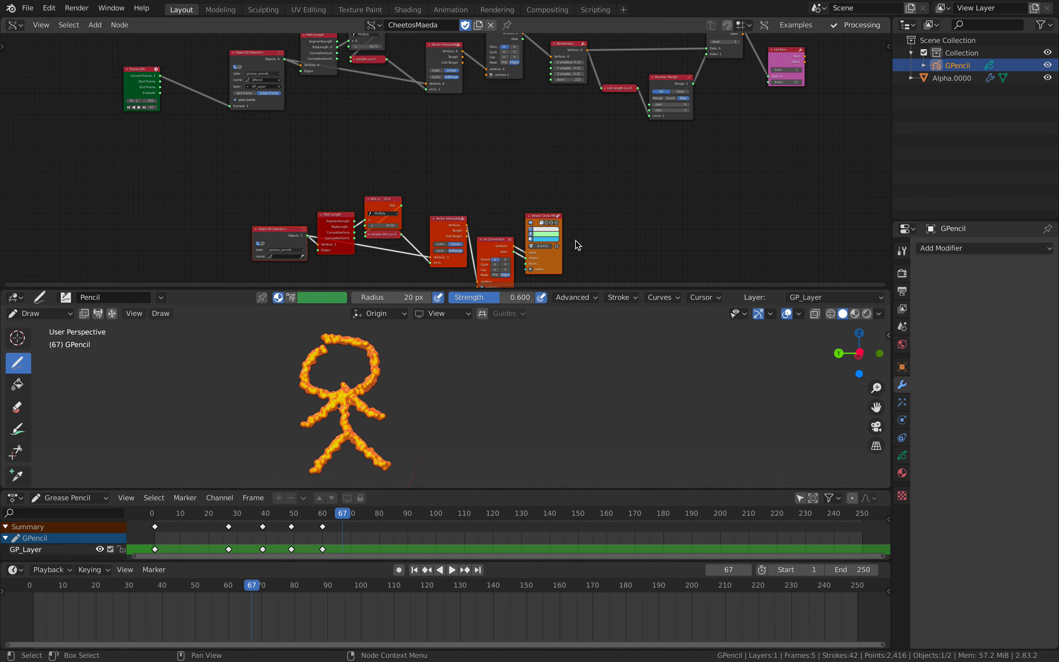
pyautogui.click(574, 239)
# - Add the "gp + 2" grease pencil setup between the main tree and the "gp +" setup
pyautogui.moveTo(543, 168); pyautogui.dragTo(524, 177, button='middle')
pyautogui.hotkey('shift', 'a')
pyautogui.click(525, 178)
pyautogui.write('gp')
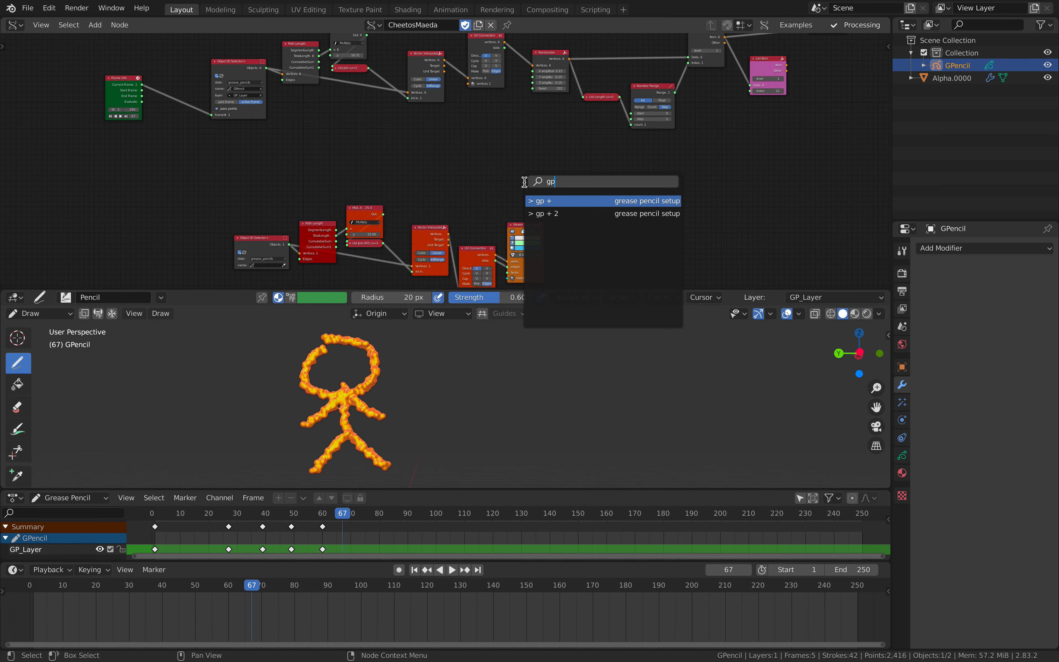
pyautogui.click(554, 200)
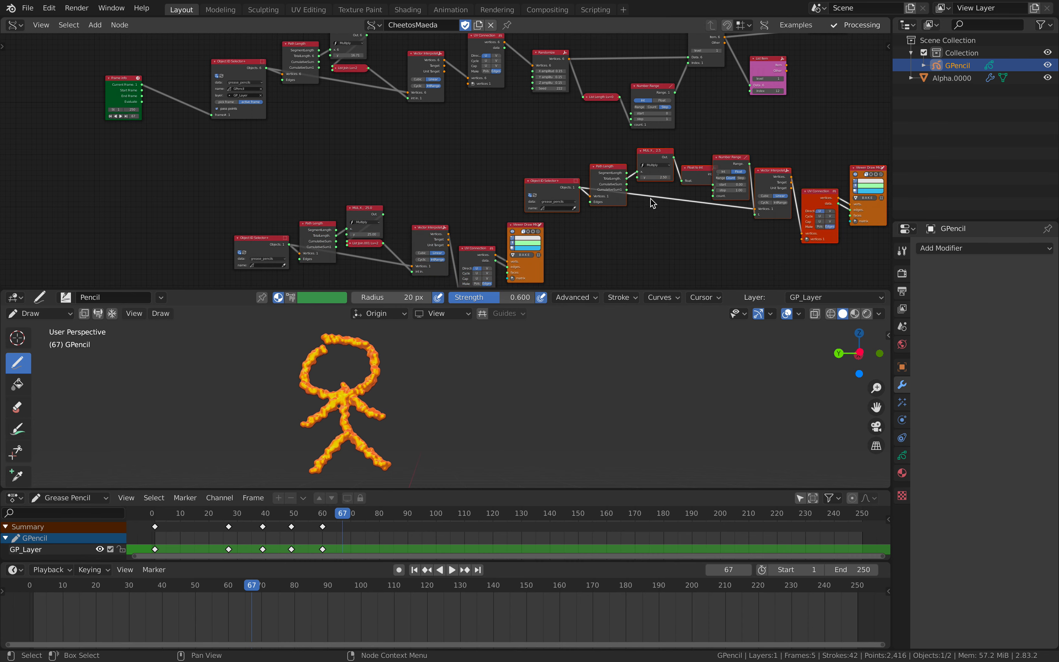
pyautogui.scroll(-2, 650, 198)
pyautogui.moveTo(650, 198); pyautogui.dragTo(602, 177, button='middle')
pyautogui.click(601, 178)
# - Reposition the "gp +" setup nodes lower in the tree and put its Multiply node back beside Path Length
pyautogui.press('b')
pyautogui.moveTo(258, 215); pyautogui.dragTo(569, 258)
pyautogui.press('g')
pyautogui.click(547, 40)
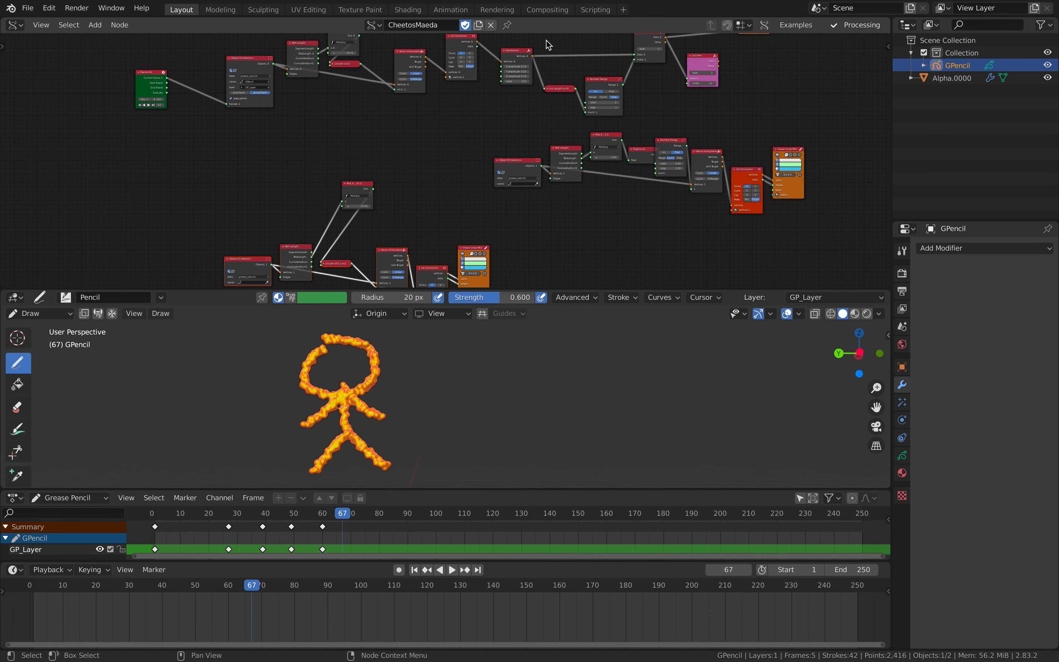
pyautogui.moveTo(356, 186); pyautogui.dragTo(314, 262)
pyautogui.moveTo(319, 233); pyautogui.dragTo(243, 254, button='middle')
# - Move the "gp + 2" setup so it lines up above the "gp +" setup, and enlarge the node editor
pyautogui.moveTo(432, 162); pyautogui.dragTo(761, 211)
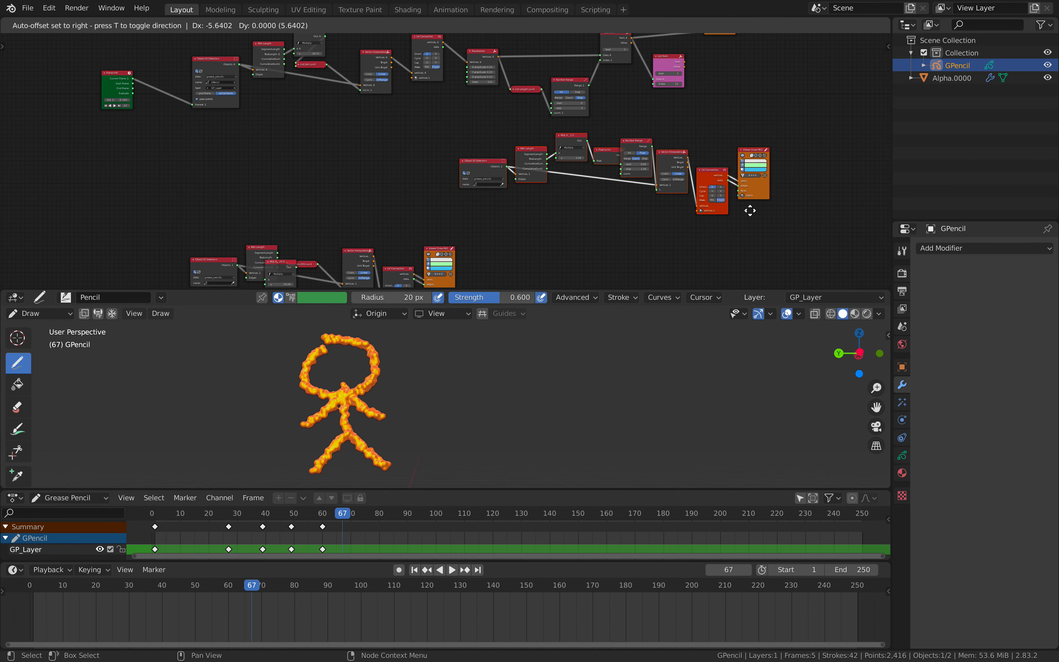
pyautogui.press('g')
pyautogui.click(492, 203)
pyautogui.moveTo(492, 203); pyautogui.dragTo(497, 154, button='middle')
pyautogui.scroll(3, 497, 154)
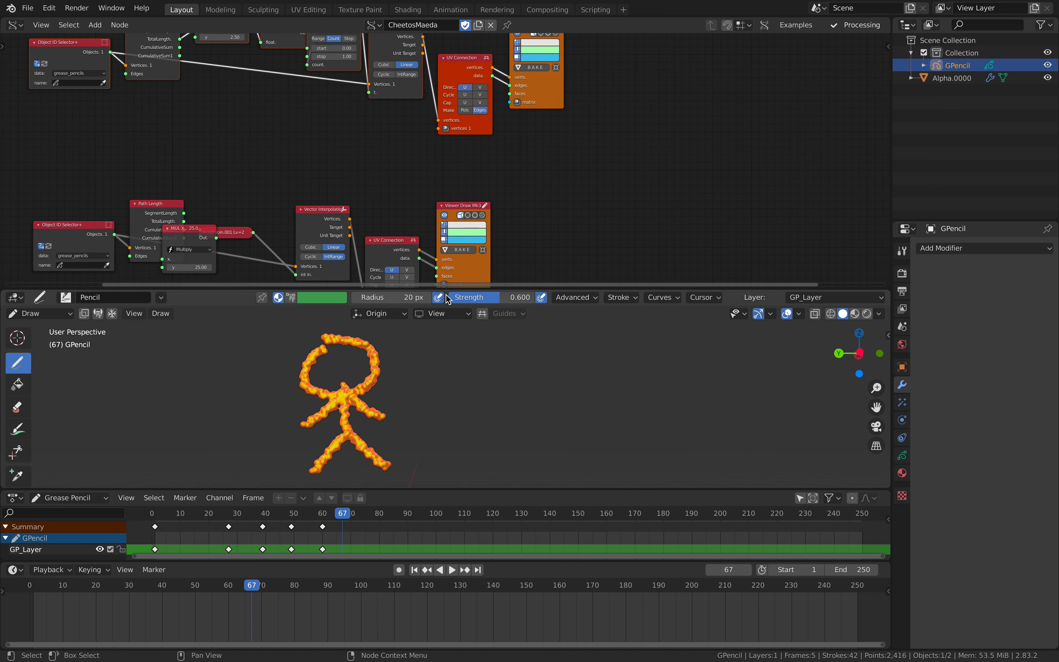
pyautogui.moveTo(448, 294); pyautogui.dragTo(447, 386)
pyautogui.moveTo(244, 277); pyautogui.dragTo(345, 273, button='middle')
pyautogui.scroll(-2, 345, 274)
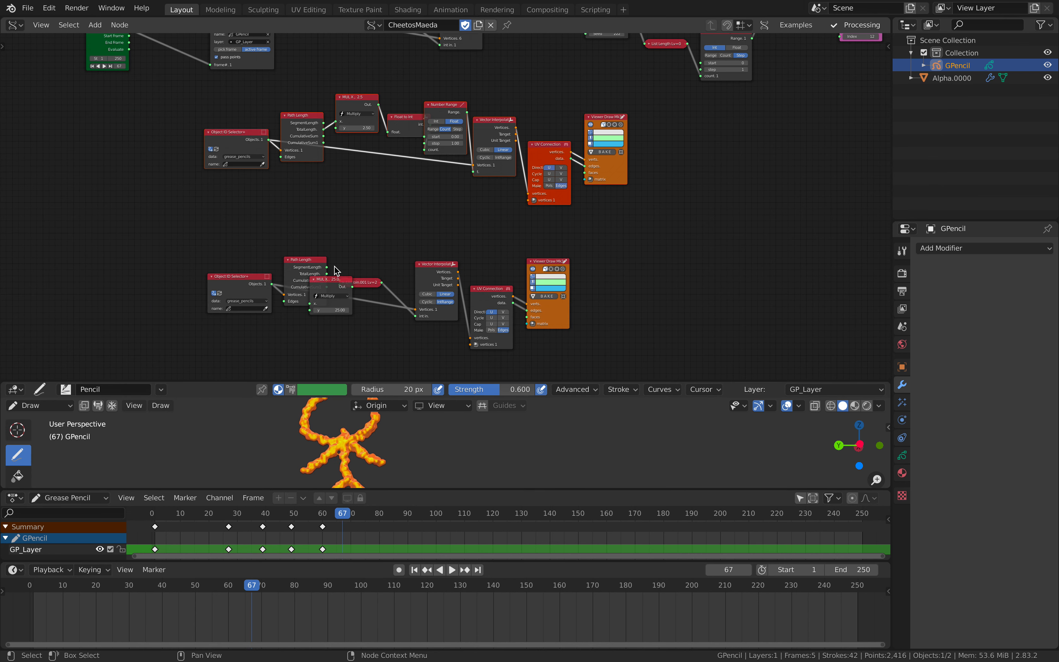
# - Delete all nodes of the lower "gp +" setup
pyautogui.press('b')
pyautogui.moveTo(194, 254); pyautogui.dragTo(665, 338)
pyautogui.press('x')
# - Delete all nodes of the remaining grease pencil setup below the main tree
pyautogui.moveTo(602, 280); pyautogui.dragTo(601, 218, button='middle')
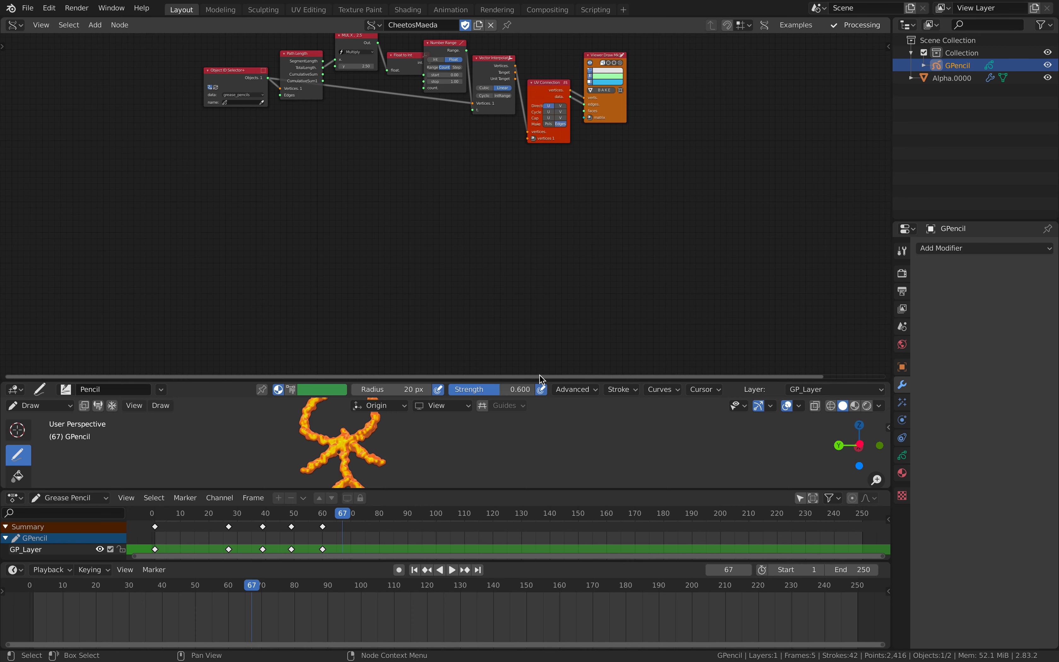
pyautogui.moveTo(429, 218); pyautogui.dragTo(422, 309, button='middle')
pyautogui.press('b')
pyautogui.moveTo(214, 145); pyautogui.dragTo(634, 264)
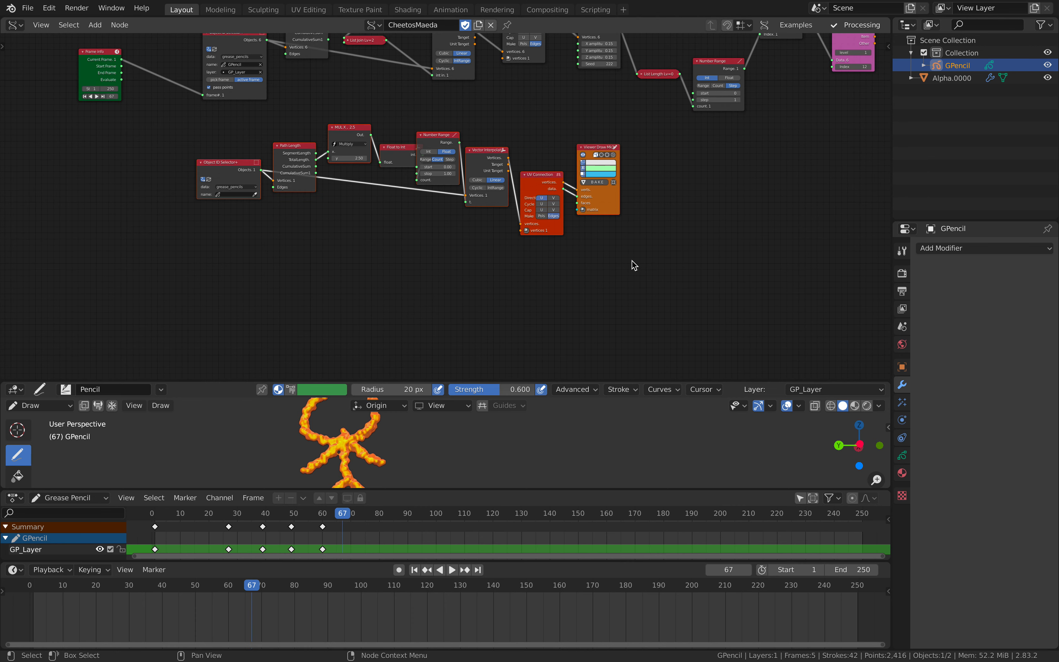
pyautogui.press('x')
# - Examine the main tree's nodes from the Frame Info and grease pencil input through to UV Connection
pyautogui.moveTo(525, 155); pyautogui.dragTo(548, 247, button='middle')
pyautogui.scroll(1, 532, 239)
pyautogui.moveTo(214, 131); pyautogui.dragTo(188, 131)
pyautogui.moveTo(55, 155); pyautogui.dragTo(81, 146)
pyautogui.moveTo(204, 182); pyautogui.dragTo(215, 219, button='middle')
pyautogui.moveTo(435, 171); pyautogui.dragTo(275, 211, button='middle')
pyautogui.moveTo(427, 175); pyautogui.dragTo(421, 153)
pyautogui.moveTo(437, 159); pyautogui.dragTo(430, 224, button='middle')
pyautogui.scroll(1, 430, 224)
pyautogui.moveTo(406, 237); pyautogui.dragTo(401, 180)
pyautogui.scroll(1, 385, 130)
pyautogui.moveTo(520, 157); pyautogui.dragTo(399, 215, button='middle')
pyautogui.hotkey('shift', 'a')
pyautogui.click(434, 129)
pyautogui.write('polyline')
pyautogui.press('Return')
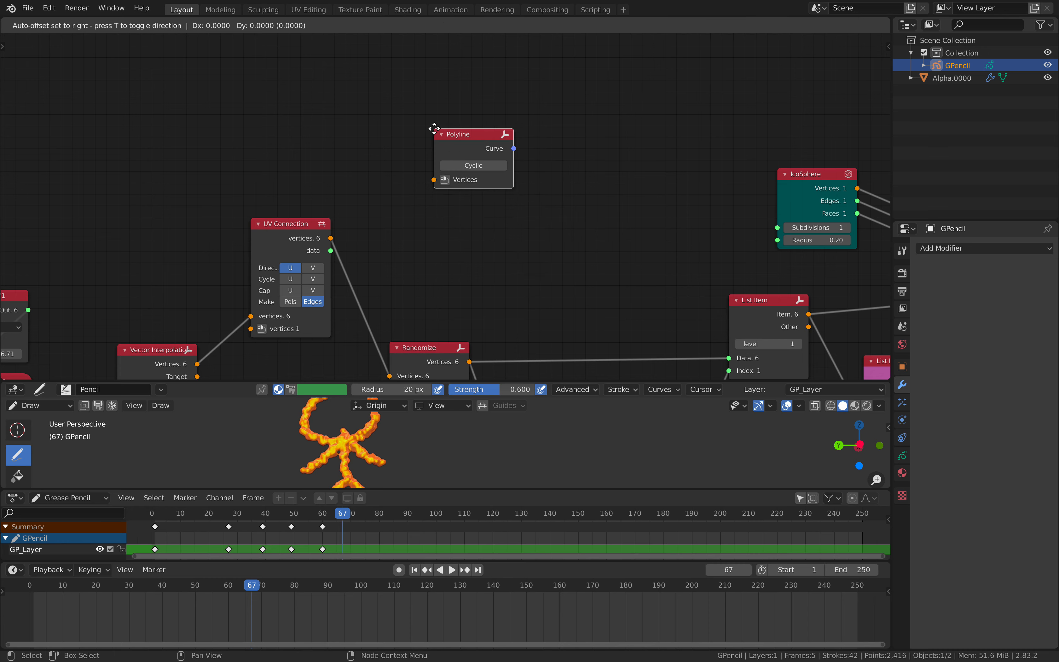
pyautogui.press('Escape')
# - Add a polyline viewer node above Randomize and connect UV Connection's vertices output to its vertices input
pyautogui.hotkey('shift', 'a')
pyautogui.click(446, 128)
pyautogui.write('polyli')
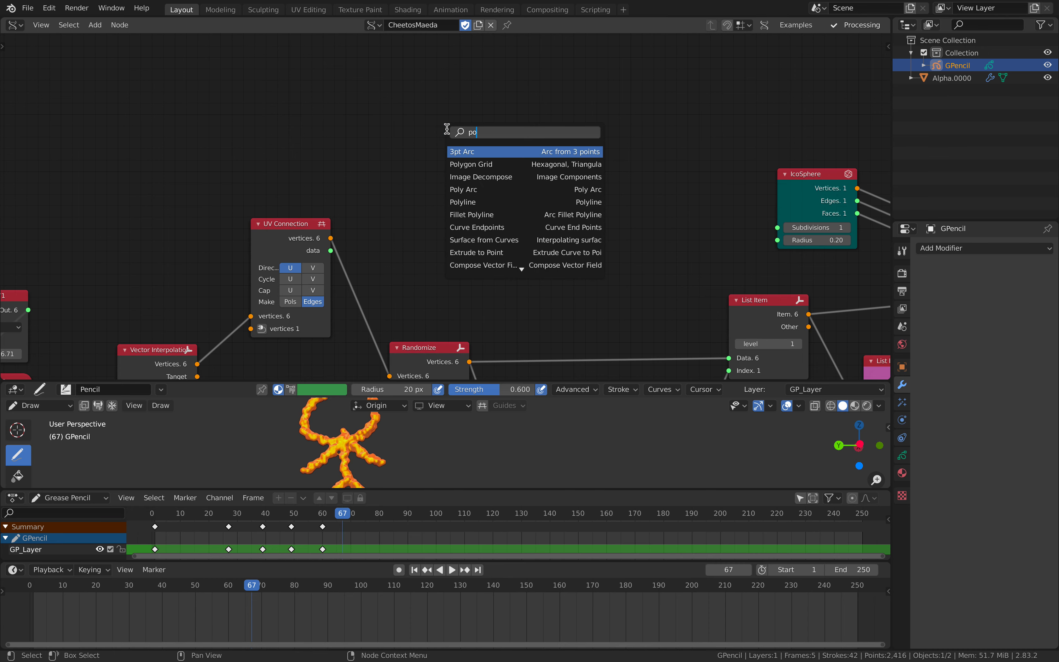
pyautogui.press('Down')
pyautogui.press('Down')
pyautogui.press('Return')
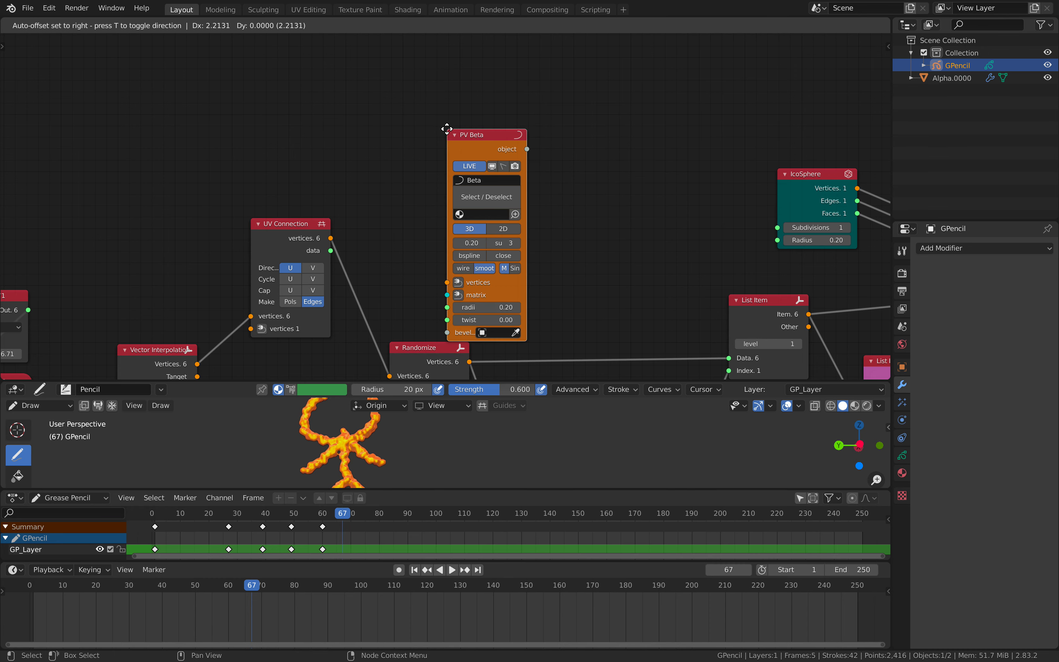
pyautogui.click(449, 125)
pyautogui.moveTo(332, 237); pyautogui.dragTo(353, 224)
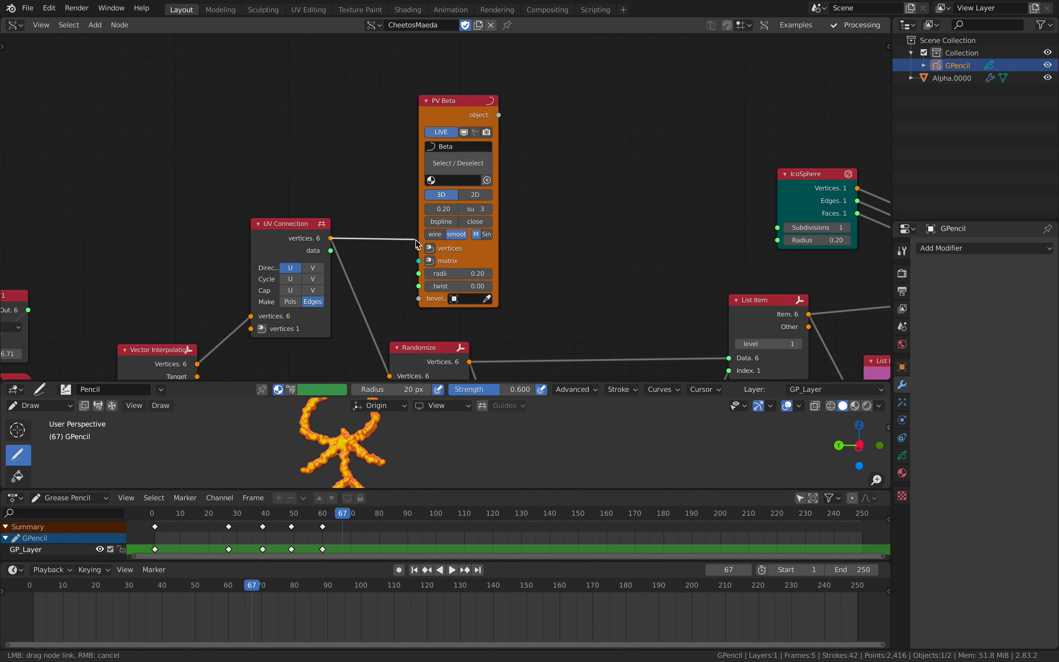
pyautogui.moveTo(419, 252); pyautogui.dragTo(419, 250)
# - Give the polyline viewer a Matrix In node with location X -0.660 and Y 5.220, and set its radii to 1.80
pyautogui.moveTo(345, 203); pyautogui.dragTo(319, 113, button='middle')
pyautogui.moveTo(437, 207); pyautogui.dragTo(469, 207)
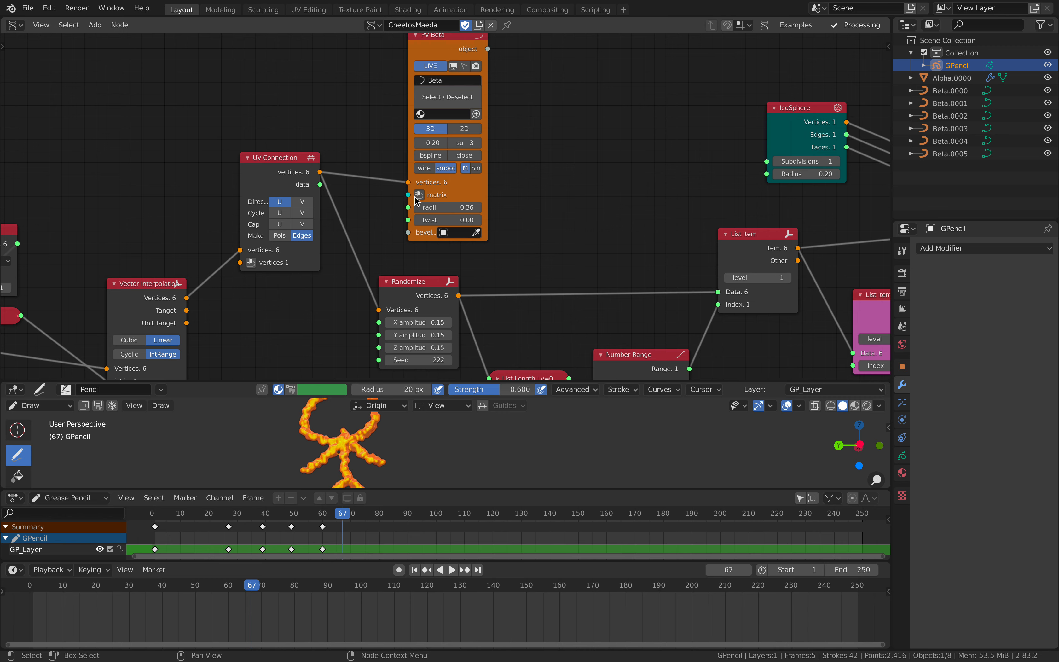
pyautogui.click(419, 194)
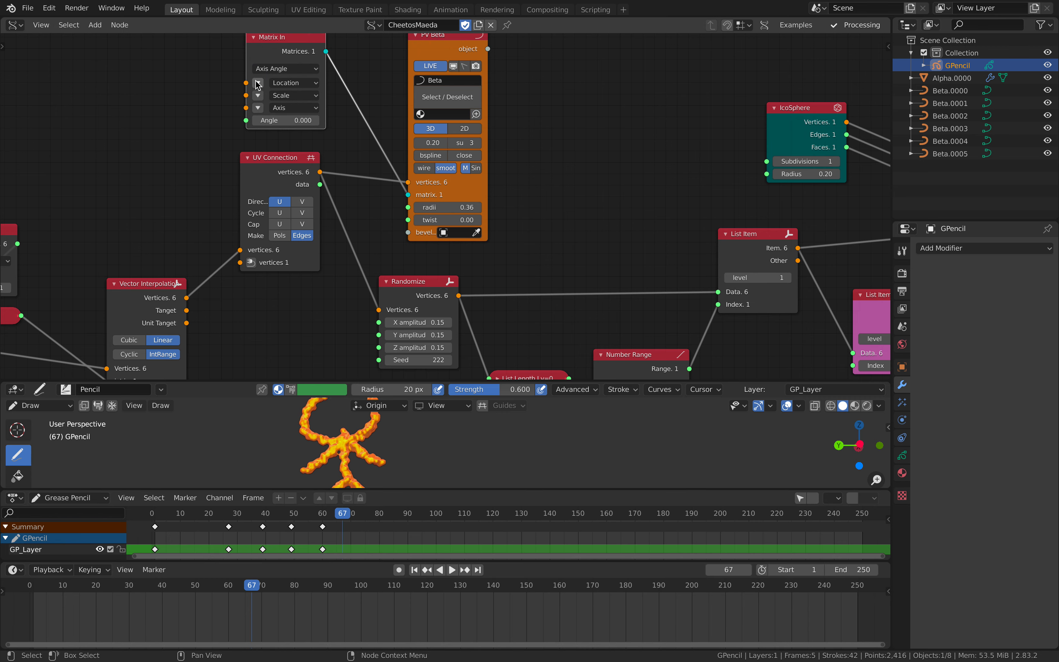
pyautogui.click(258, 84)
pyautogui.moveTo(293, 82)
pyautogui.mouseDown()
pyautogui.moveTo(267, 83)
pyautogui.moveTo(363, 93)
pyautogui.mouseUp()
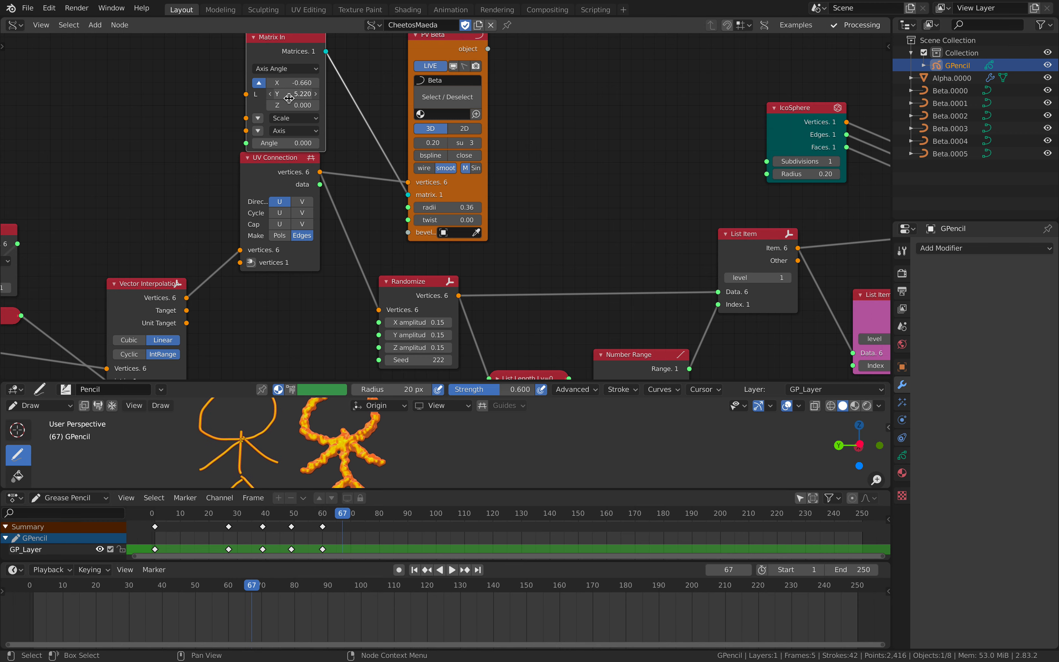
pyautogui.moveTo(455, 207); pyautogui.dragTo(486, 207)
# - Enlarge the 3D viewport and switch the grease pencil object from Draw to Object Mode
pyautogui.moveTo(468, 382); pyautogui.dragTo(468, 215)
pyautogui.click(28, 236)
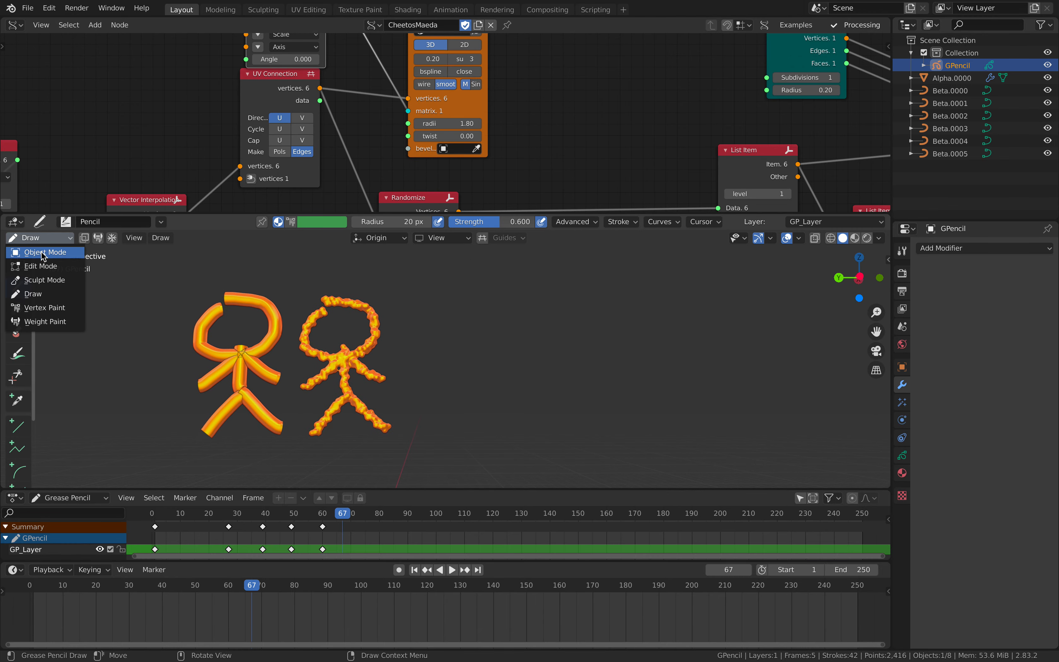
pyautogui.click(43, 254)
# - Move the generated Beta curve objects apart so the head, torso, arms and legs of the smooth figure stand separately
pyautogui.click(260, 371)
pyautogui.click(287, 380)
pyautogui.click(259, 386)
pyautogui.click(302, 355)
pyautogui.moveTo(302, 356); pyautogui.dragTo(258, 319)
pyautogui.moveTo(268, 381); pyautogui.dragTo(203, 364)
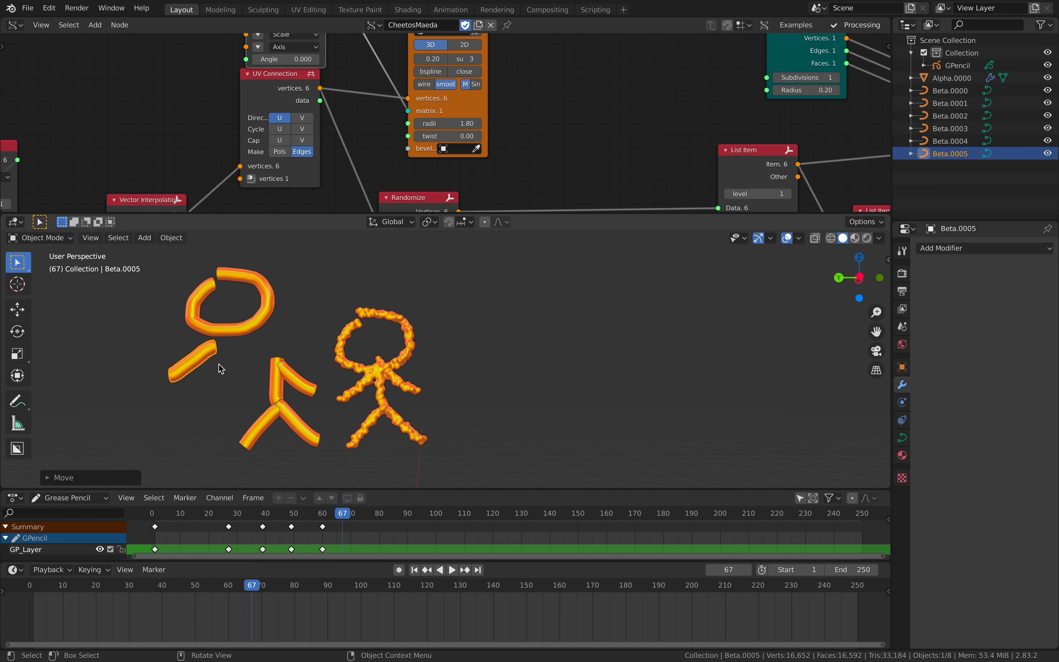
pyautogui.moveTo(285, 372); pyautogui.dragTo(254, 351)
pyautogui.moveTo(280, 383); pyautogui.dragTo(239, 370)
pyautogui.moveTo(272, 415); pyautogui.dragTo(247, 417)
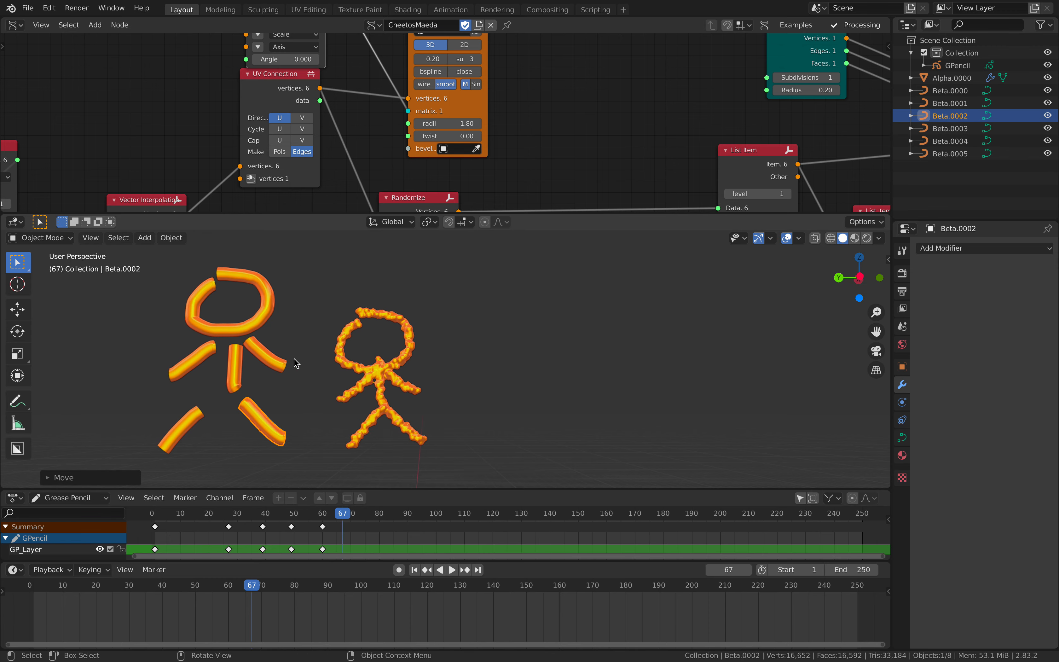
# - Select the Alpha.0000 mesh figure for a close look and make the node editor taller
pyautogui.click(342, 353)
pyautogui.scroll(1, 401, 361)
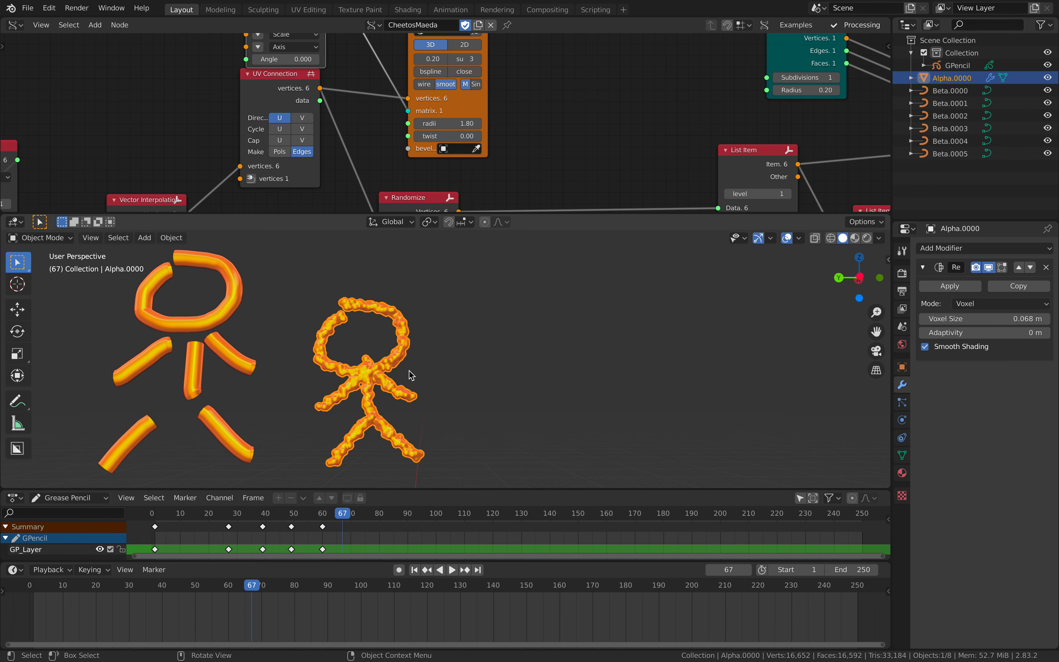
pyautogui.moveTo(458, 214); pyautogui.dragTo(437, 313)
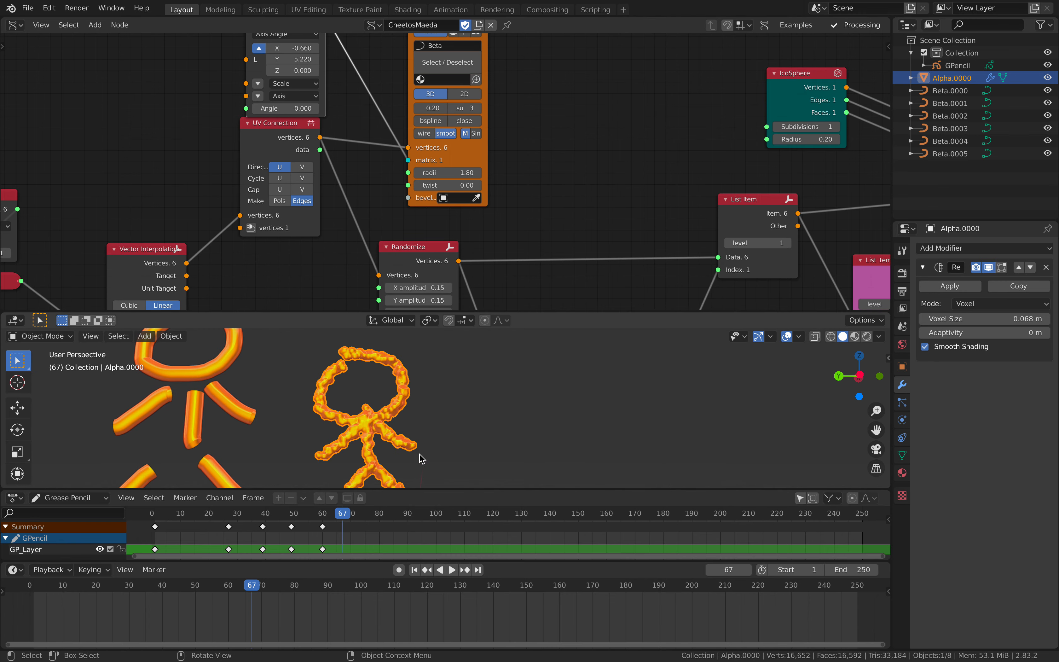
pyautogui.scroll(1, 418, 400)
pyautogui.scroll(1, 418, 400)
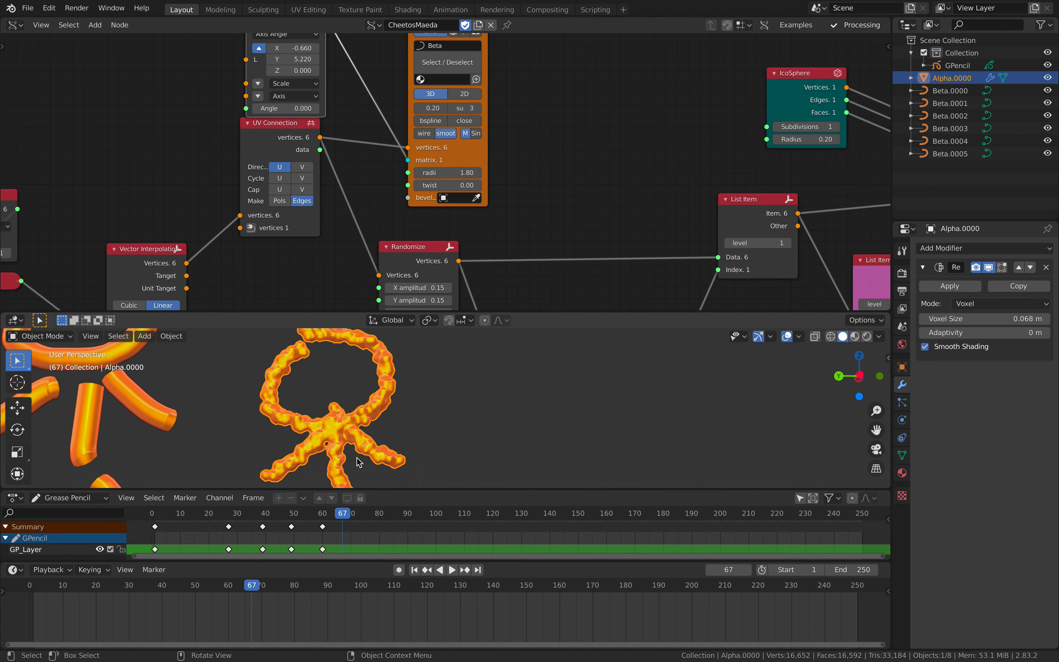
pyautogui.scroll(-1, 375, 420)
# - Set the Randomize node's seed to 228 and its X, Y and Z amplitudes to 0, and inspect the mesh
pyautogui.moveTo(406, 287); pyautogui.dragTo(307, 248, button='middle')
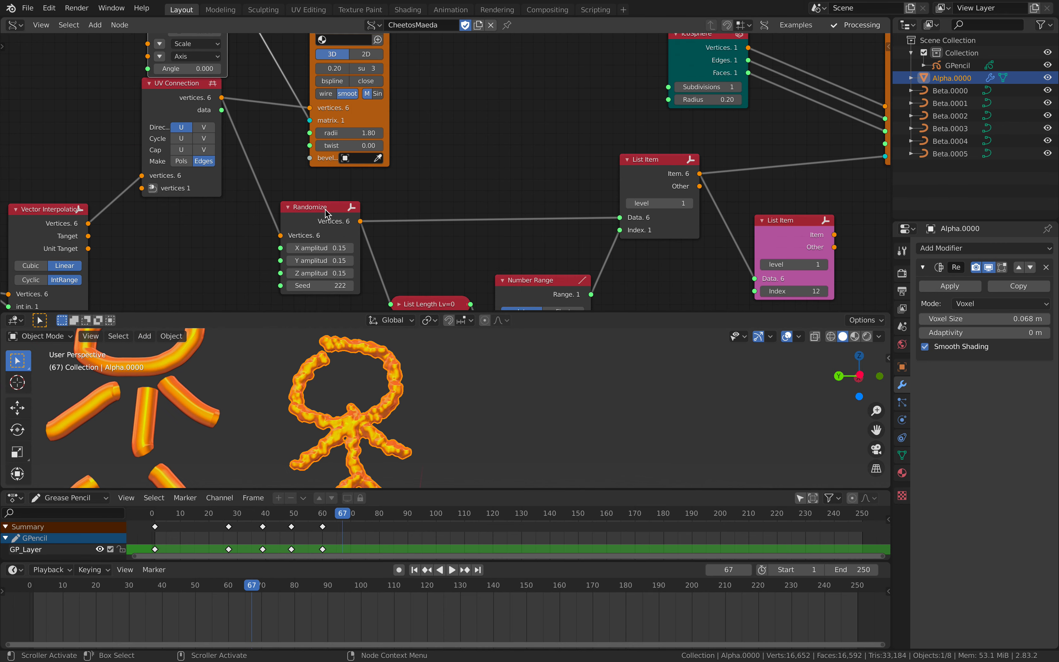
pyautogui.moveTo(325, 210); pyautogui.dragTo(322, 210)
pyautogui.moveTo(312, 285); pyautogui.dragTo(316, 249)
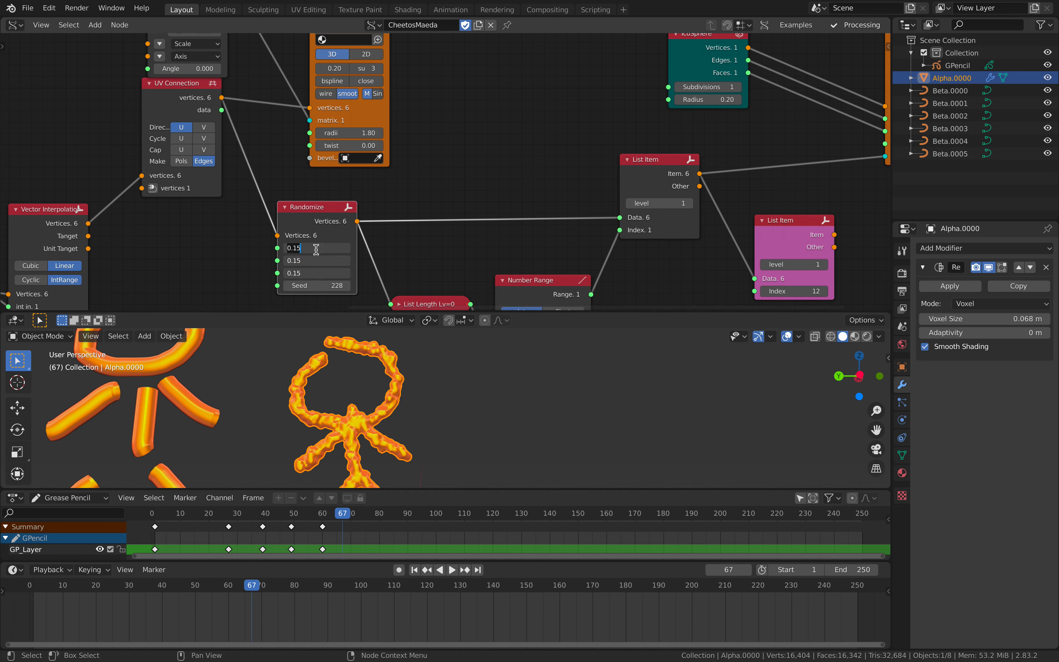
pyautogui.write('0')
pyautogui.press('Return')
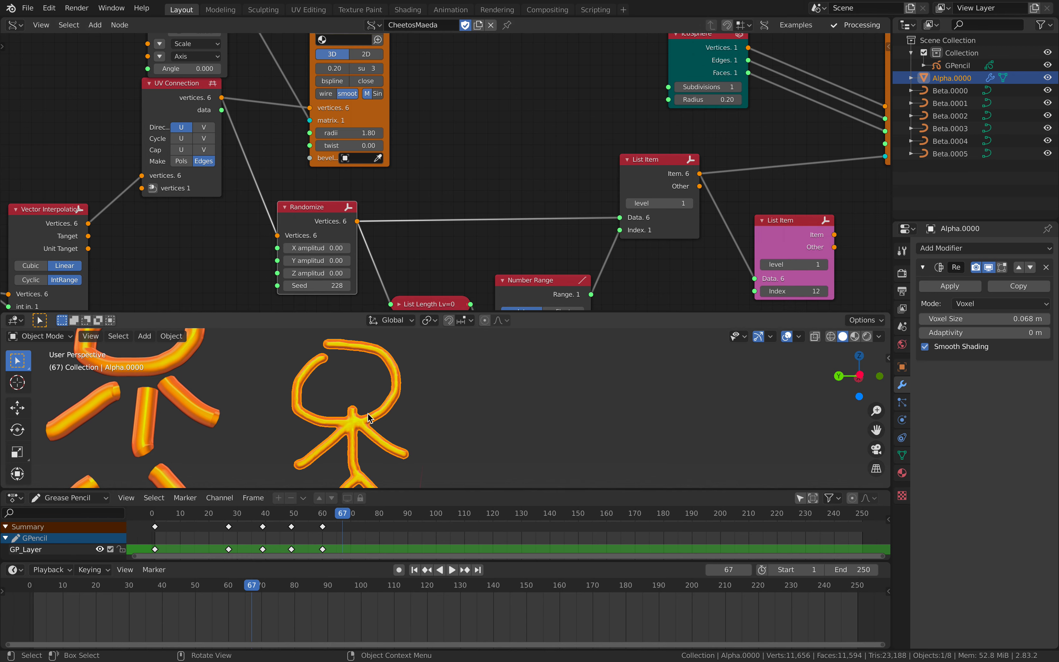
pyautogui.scroll(2, 361, 417)
pyautogui.keyDown('shift'); pyautogui.moveTo(360, 418); pyautogui.dragTo(425, 387, button='middle'); pyautogui.keyUp('shift')
pyautogui.scroll(3, 372, 385)
pyautogui.scroll(-3, 382, 350)
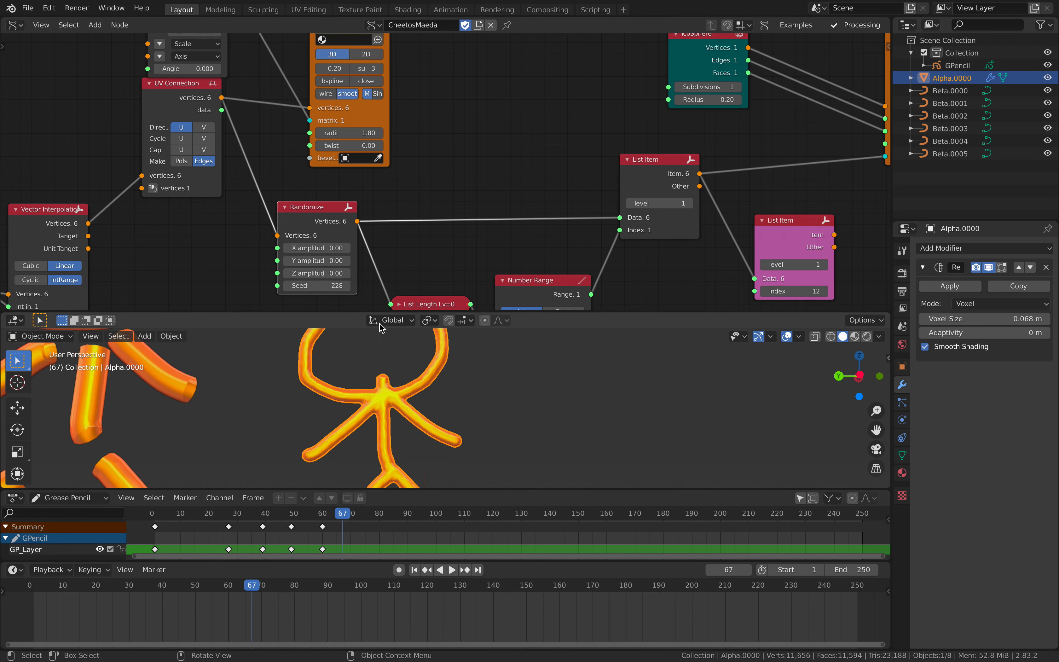
pyautogui.moveTo(328, 248); pyautogui.dragTo(328, 273)
pyautogui.write('..2')
pyautogui.press('Return')
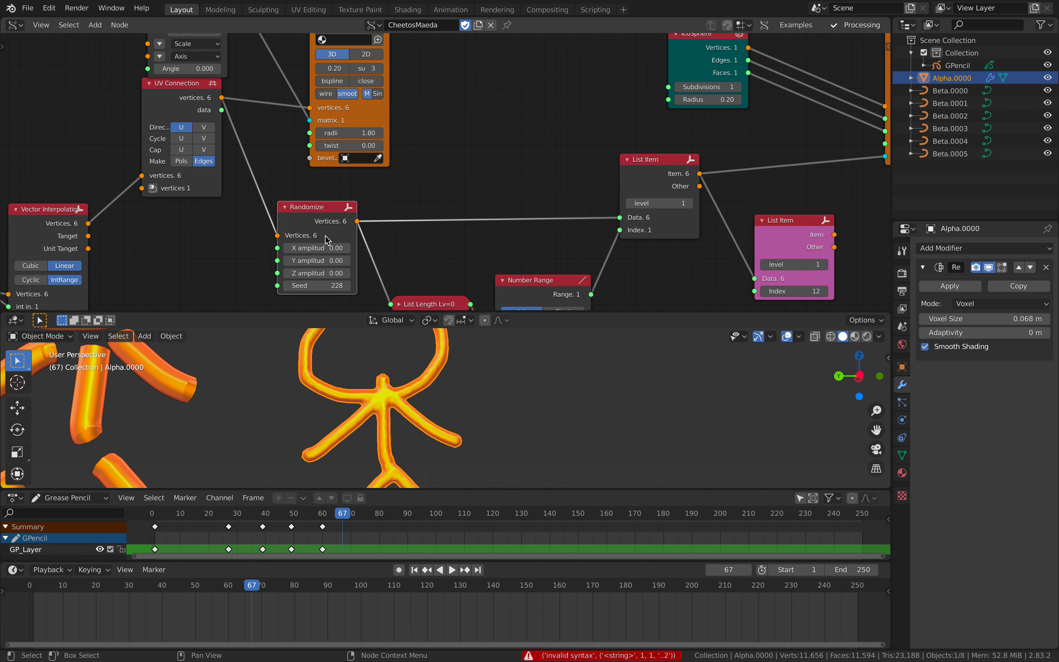
# - Set the Randomize node's X, Y and Z amplitudes to 0.20
pyautogui.moveTo(332, 248); pyautogui.dragTo(330, 260)
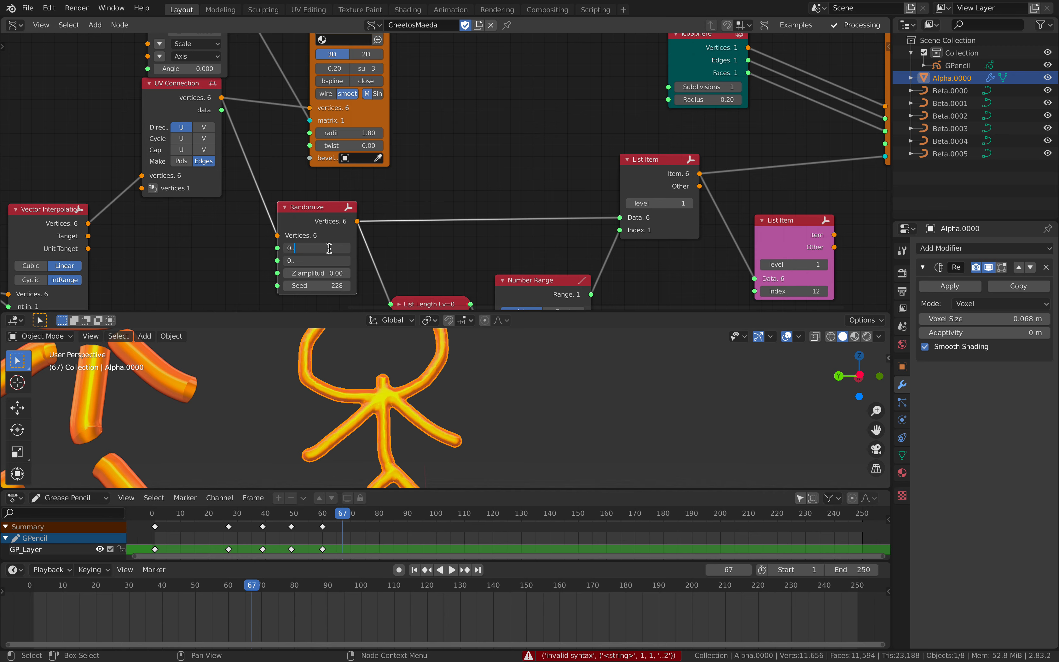
pyautogui.press('Return')
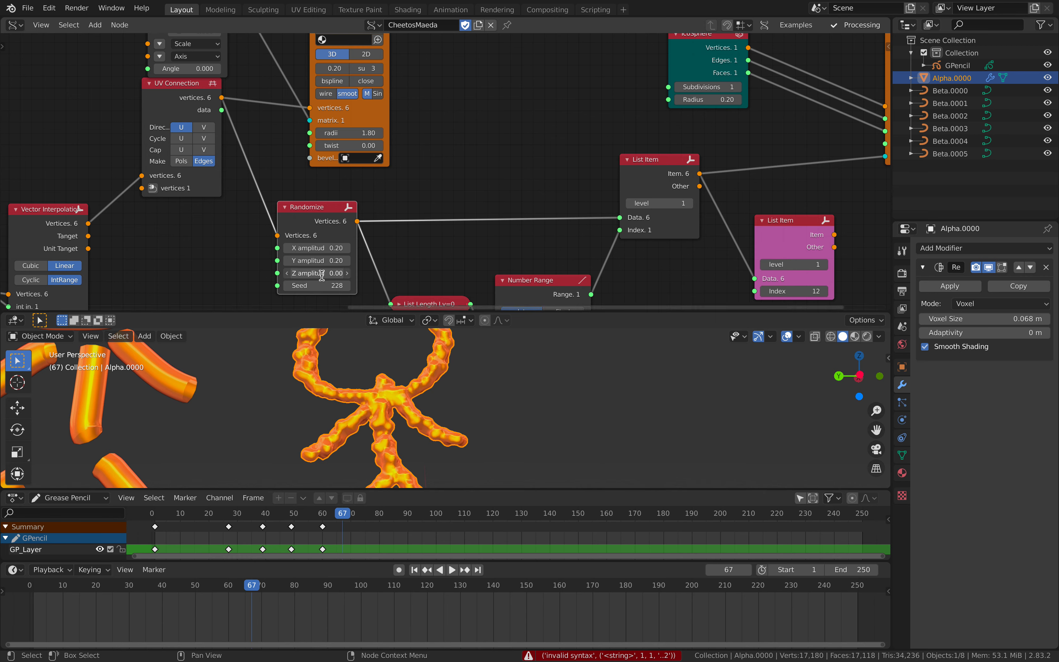
pyautogui.write('.2')
pyautogui.press('Return')
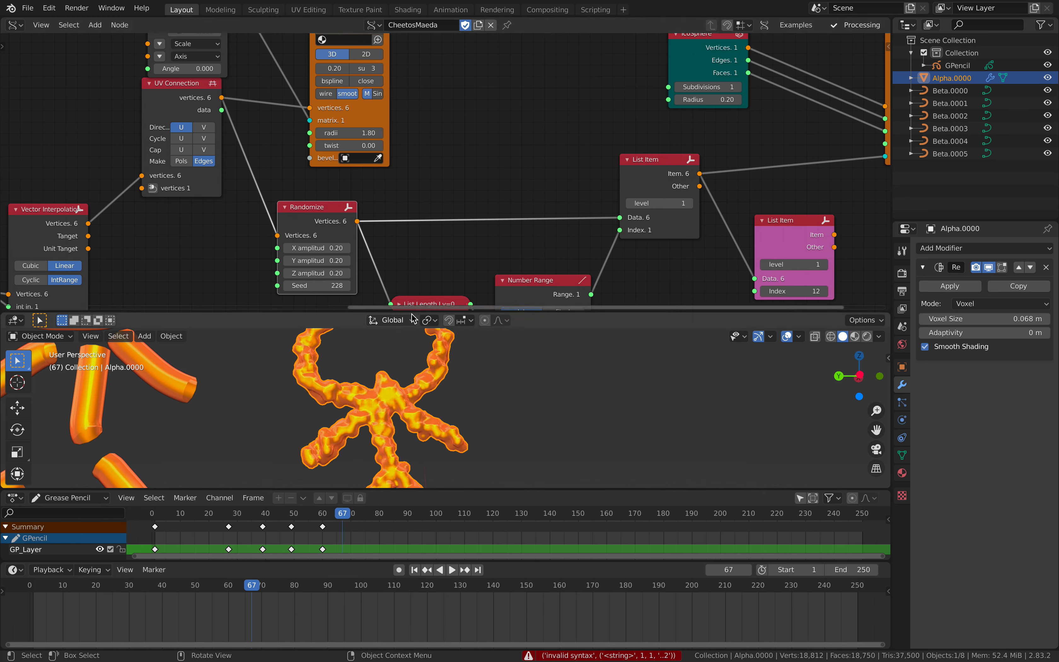
# - Enlarge the 3D viewport and examine the List Length and Number Range nodes that follow Randomize
pyautogui.moveTo(407, 311); pyautogui.dragTo(405, 237)
pyautogui.moveTo(404, 170); pyautogui.dragTo(329, 97, button='middle')
pyautogui.scroll(-2, 355, 126)
pyautogui.moveTo(355, 126); pyautogui.dragTo(326, 120, button='middle')
pyautogui.moveTo(329, 183); pyautogui.dragTo(329, 170)
pyautogui.moveTo(354, 143); pyautogui.dragTo(270, 132, button='middle')
pyautogui.moveTo(333, 151); pyautogui.dragTo(336, 143)
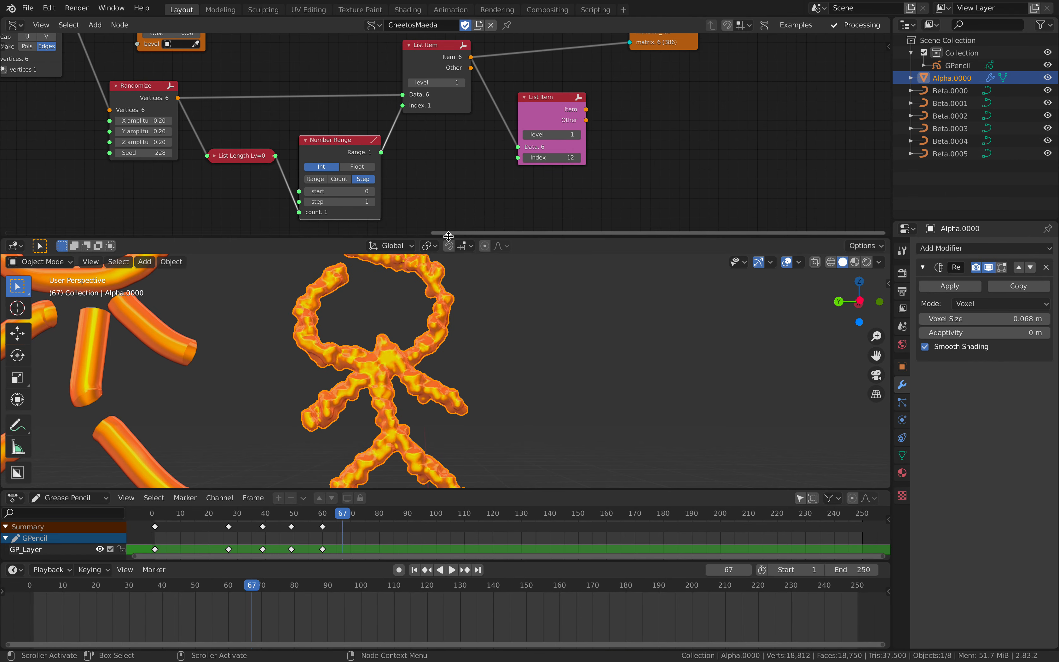
pyautogui.moveTo(444, 230); pyautogui.dragTo(444, 253)
pyautogui.scroll(2, 424, 362)
pyautogui.scroll(-2, 422, 361)
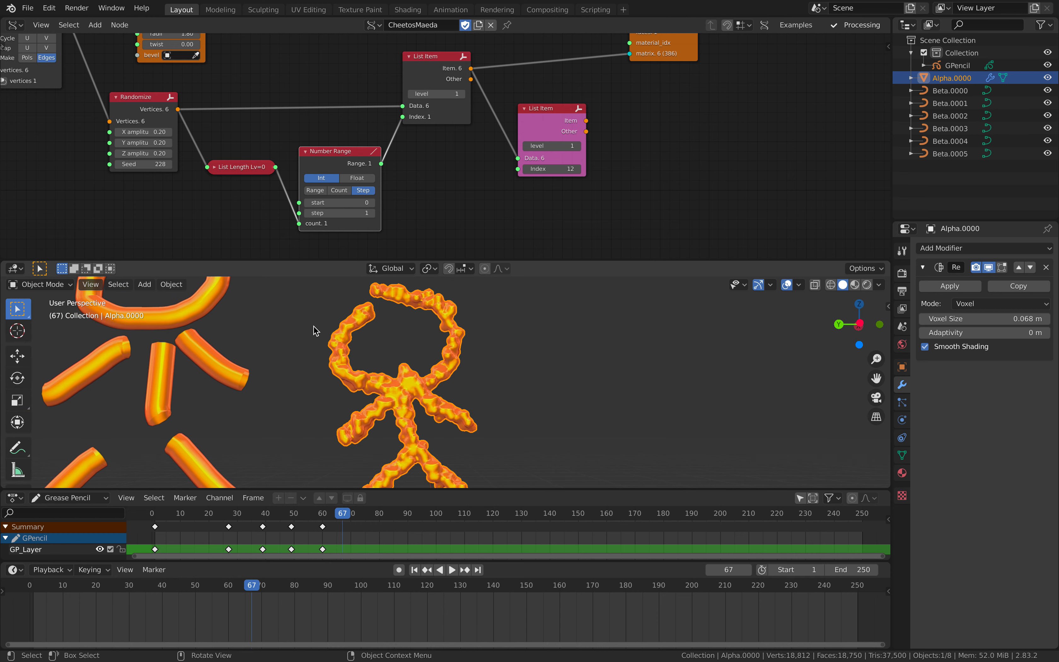
# - Trace the vertex list from Randomize through List Item to the mesh viewer's matrix input and compare it with the figure
pyautogui.moveTo(255, 138); pyautogui.dragTo(289, 184, button='middle')
pyautogui.scroll(1, 254, 179)
pyautogui.moveTo(173, 144); pyautogui.dragTo(167, 140)
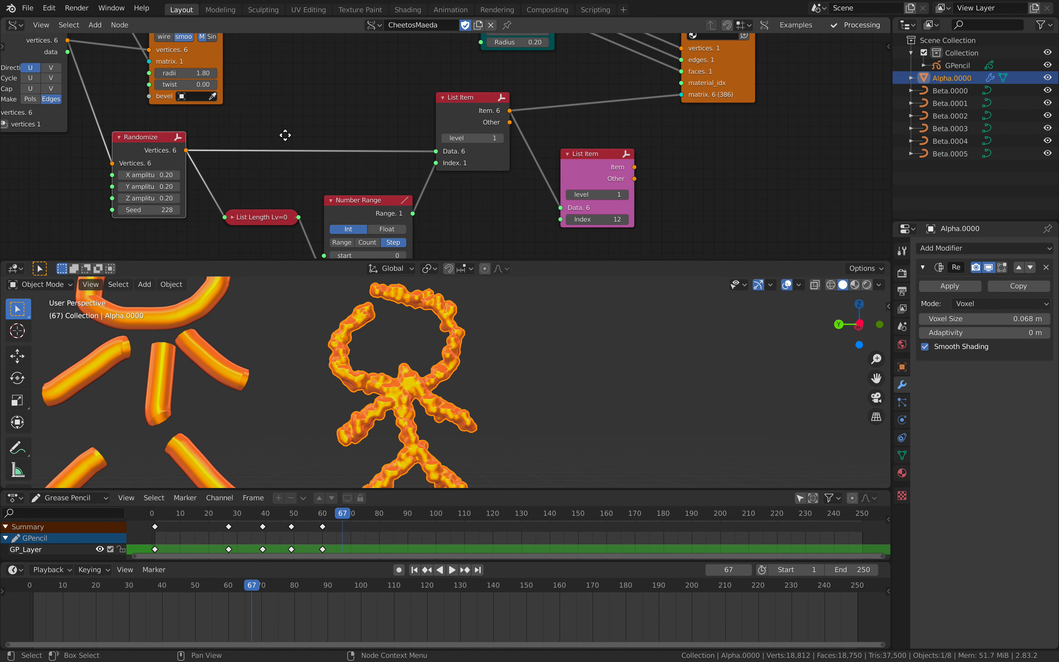
pyautogui.moveTo(299, 132); pyautogui.dragTo(282, 163, button='middle')
pyautogui.moveTo(325, 234); pyautogui.dragTo(327, 212)
pyautogui.moveTo(245, 248); pyautogui.dragTo(247, 233)
pyautogui.moveTo(239, 227); pyautogui.dragTo(250, 186, button='middle')
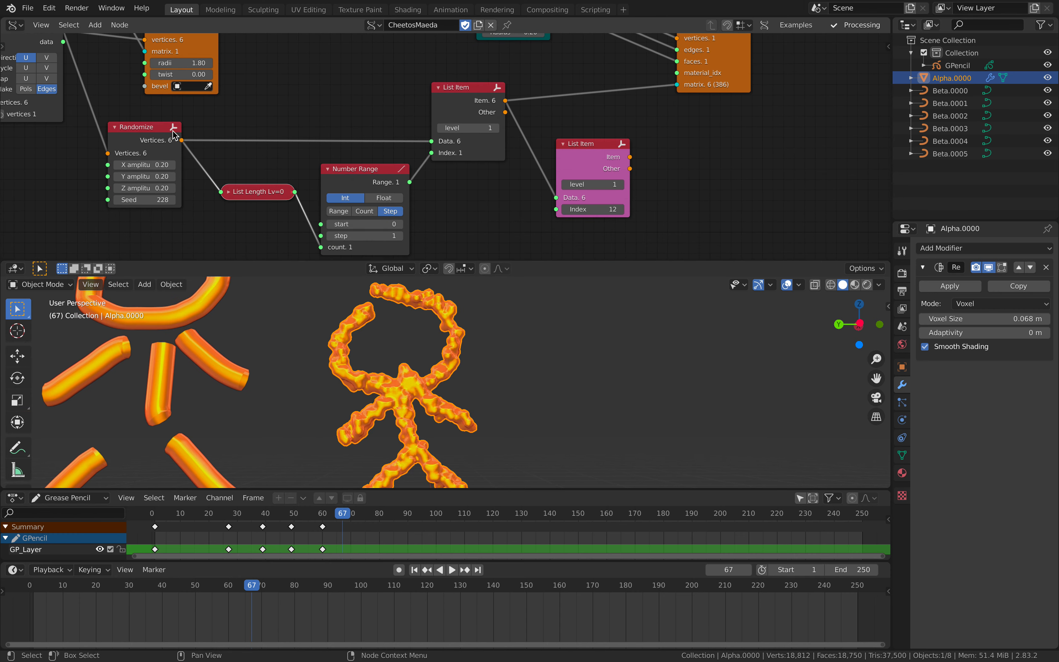
pyautogui.moveTo(616, 114); pyautogui.dragTo(570, 236, button='middle')
pyautogui.moveTo(484, 87); pyautogui.dragTo(546, 99)
pyautogui.moveTo(538, 138); pyautogui.dragTo(582, 85, button='middle')
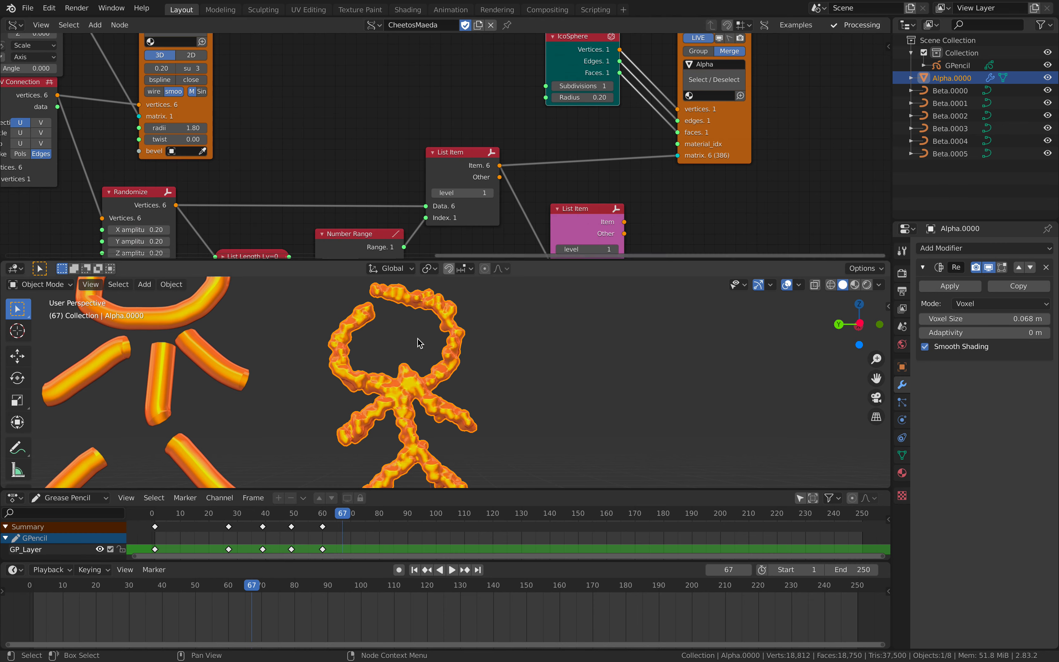
pyautogui.scroll(1, 417, 345)
pyautogui.scroll(-3, 412, 446)
# - Connect the pink List Item's Item output to the mesh viewer's matrix input and set its index to 0
pyautogui.moveTo(394, 179); pyautogui.dragTo(475, 62, button='middle')
pyautogui.moveTo(344, 137); pyautogui.dragTo(350, 129)
pyautogui.moveTo(440, 129); pyautogui.dragTo(449, 142)
pyautogui.moveTo(465, 97); pyautogui.dragTo(421, 143, button='middle')
pyautogui.moveTo(492, 86); pyautogui.dragTo(508, 92)
pyautogui.moveTo(622, 138); pyautogui.dragTo(624, 137)
pyautogui.moveTo(623, 137); pyautogui.dragTo(600, 132, button='middle')
pyautogui.moveTo(600, 132)
pyautogui.mouseDown()
pyautogui.moveTo(588, 126)
pyautogui.moveTo(656, 109)
pyautogui.moveTo(692, 80)
pyautogui.mouseUp()
pyautogui.press('Return')
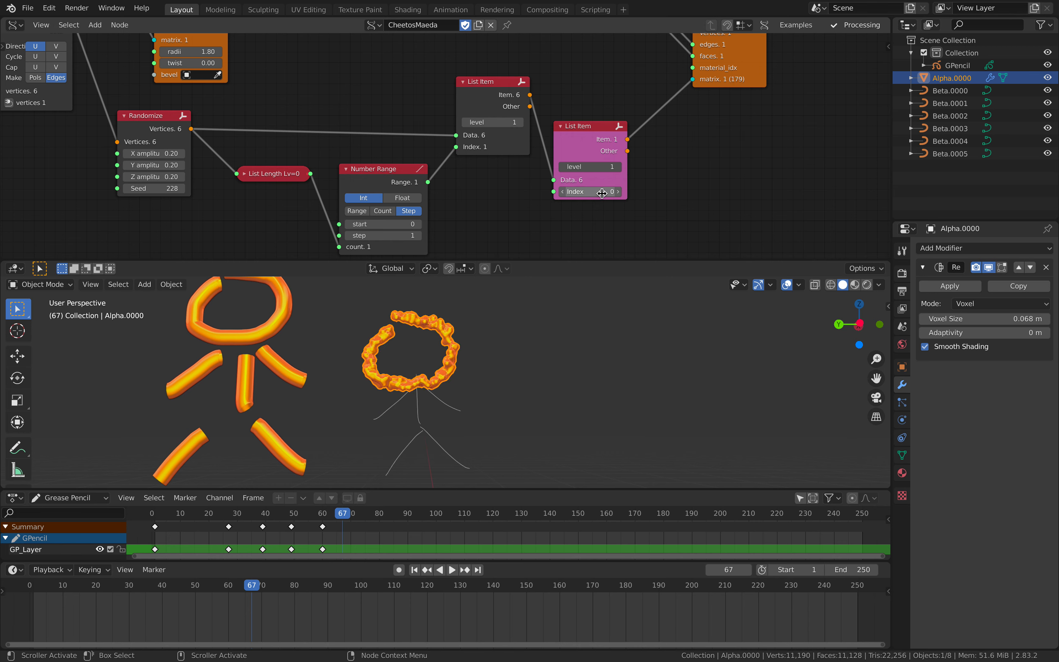
# - Step the pink List Item's index up to 5 and back to 0 to preview each stroke separately
pyautogui.click(622, 192)
pyautogui.click(622, 192)
pyautogui.click(622, 193)
pyautogui.click(622, 192)
pyautogui.click(622, 192)
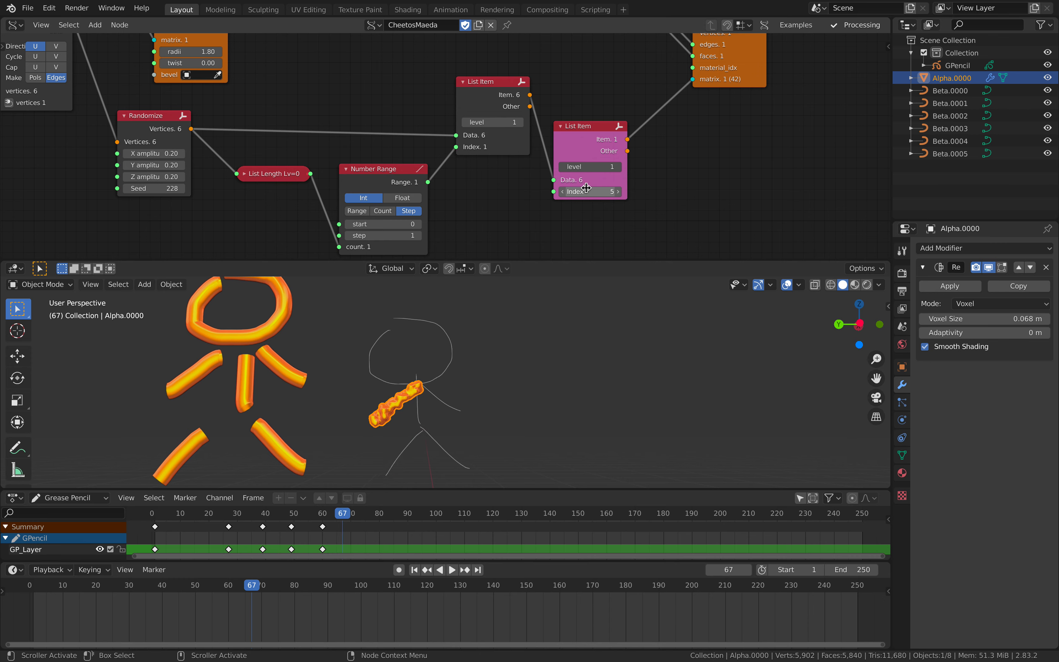
pyautogui.click(563, 192)
pyautogui.click(564, 192)
pyautogui.click(564, 191)
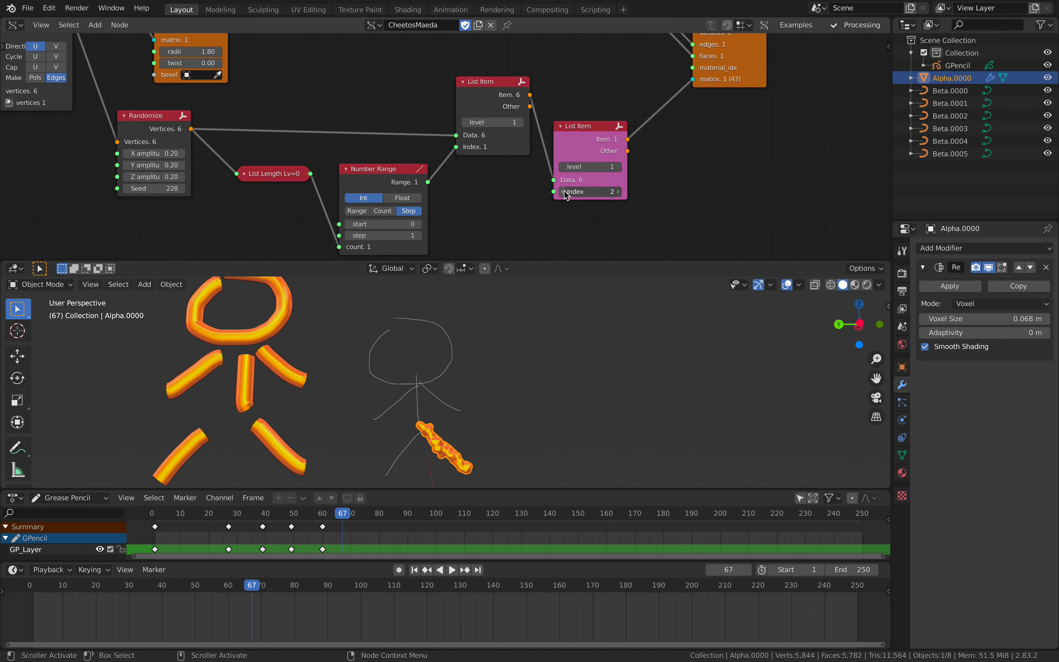
pyautogui.click(564, 192)
pyautogui.click(563, 191)
# - Reconnect the Item output of the List Item driven by Number Range to the mesh viewer's matrix input
pyautogui.moveTo(566, 193); pyautogui.dragTo(563, 195, button='middle')
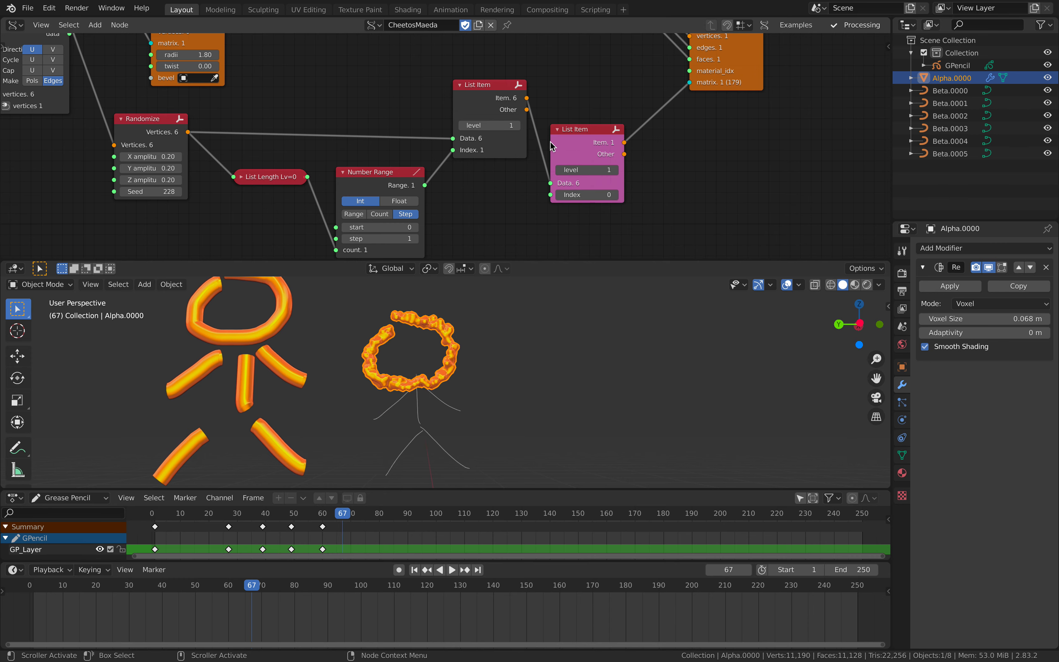
pyautogui.moveTo(526, 98); pyautogui.dragTo(498, 142, button='middle')
pyautogui.moveTo(498, 143); pyautogui.dragTo(662, 127)
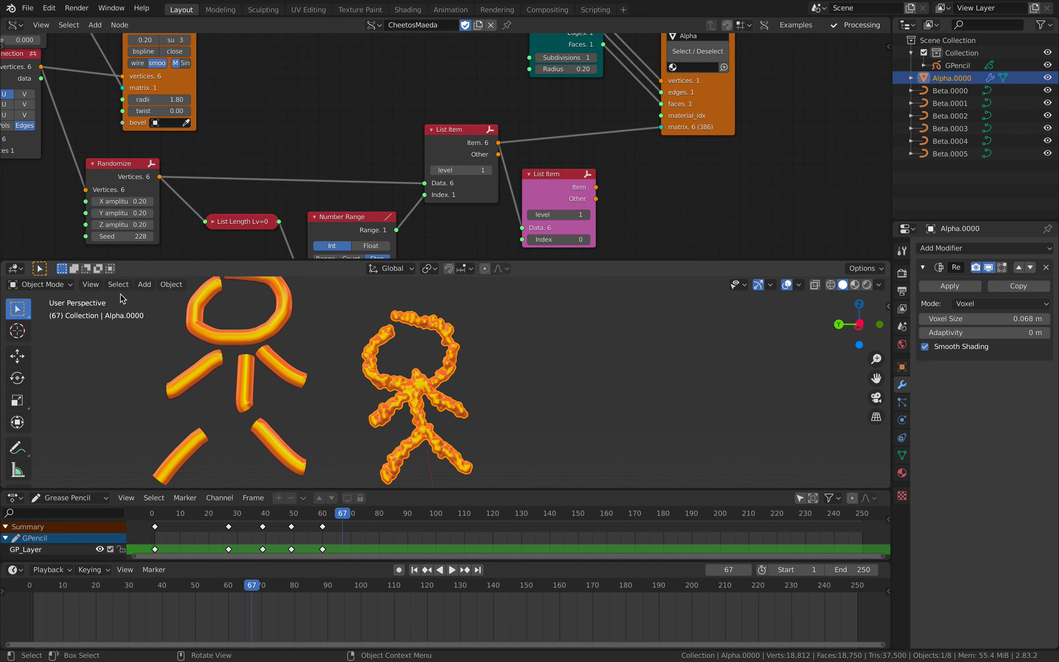
# - Space the IcoSphere and mesh viewer nodes further apart and select the Alpha.0000 mesh in Object Mode
pyautogui.click(73, 287)
pyautogui.click(67, 300)
pyautogui.click(466, 352)
pyautogui.moveTo(523, 132); pyautogui.dragTo(459, 174, button='middle')
pyautogui.moveTo(601, 146); pyautogui.dragTo(674, 144)
pyautogui.moveTo(537, 79); pyautogui.dragTo(528, 86)
pyautogui.moveTo(527, 87); pyautogui.dragTo(527, 84, button='middle')
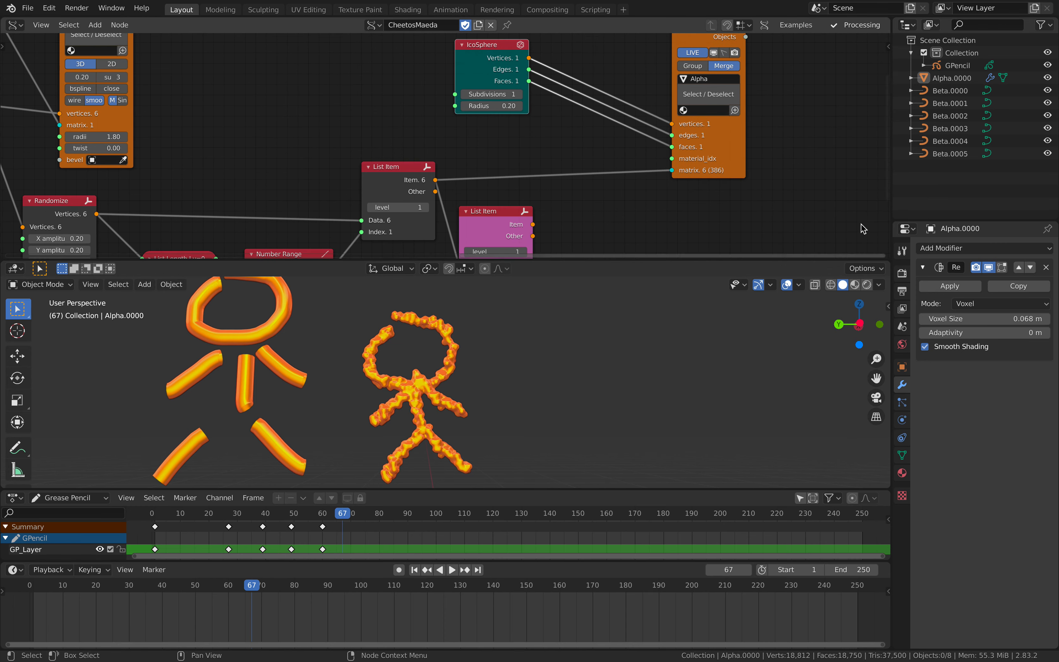
pyautogui.click(443, 331)
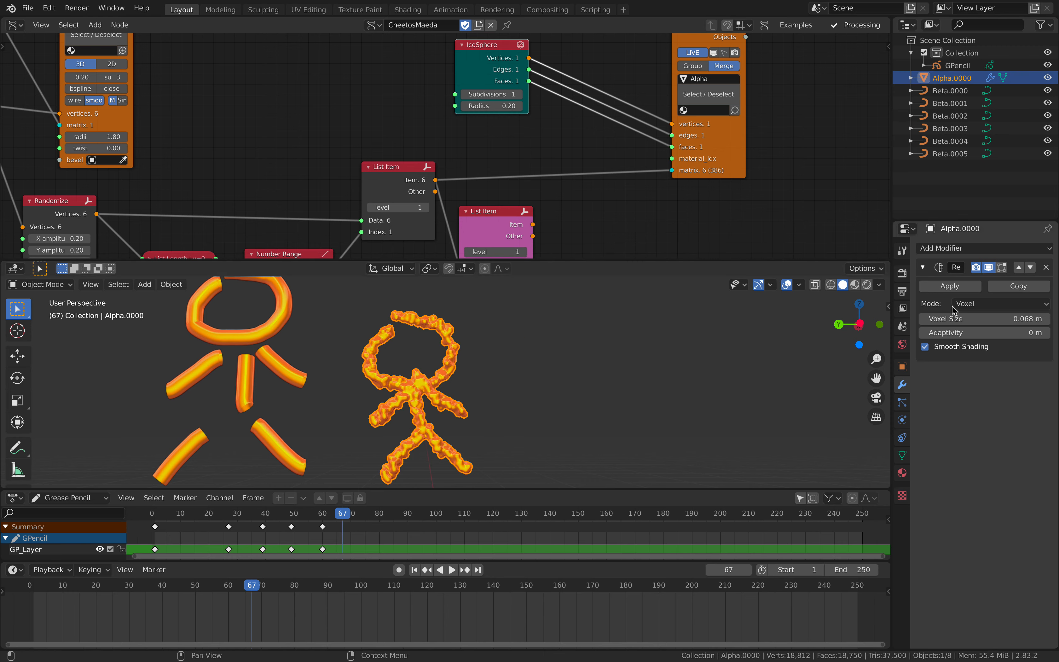
# - Set the Remesh modifier's voxel size on Alpha.0000 to 0.09 m
pyautogui.moveTo(952, 319)
pyautogui.mouseDown()
pyautogui.moveTo(979, 318)
pyautogui.moveTo(962, 318)
pyautogui.mouseUp()
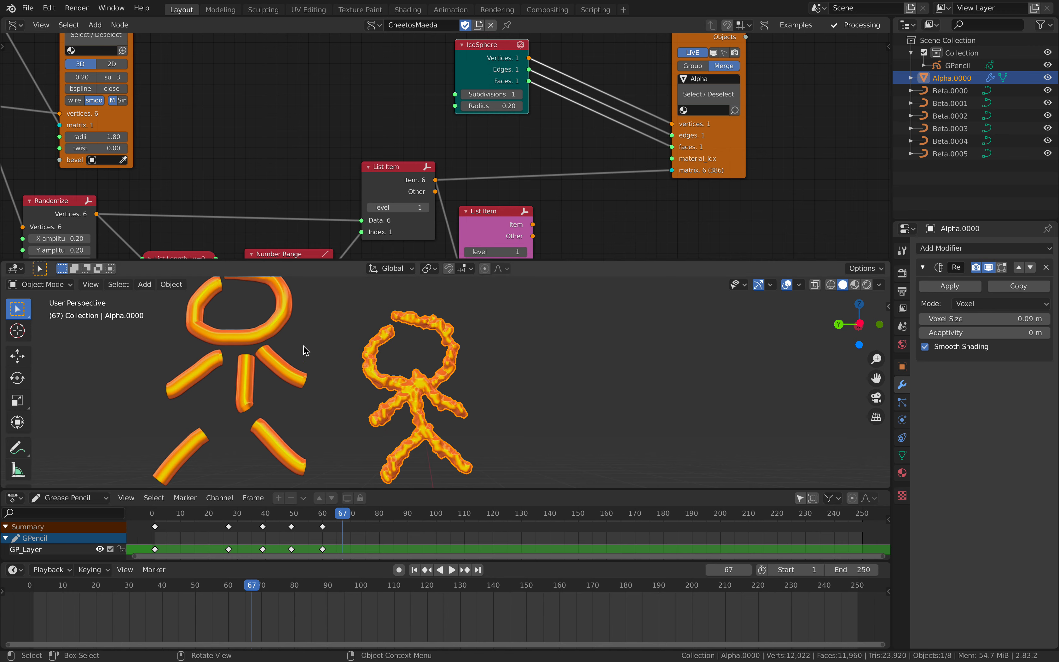
# - Try the pink List Item's Item output on the mesh viewer's vertices input, stepping its index up to 6 and back to 2
pyautogui.moveTo(532, 224); pyautogui.dragTo(668, 129)
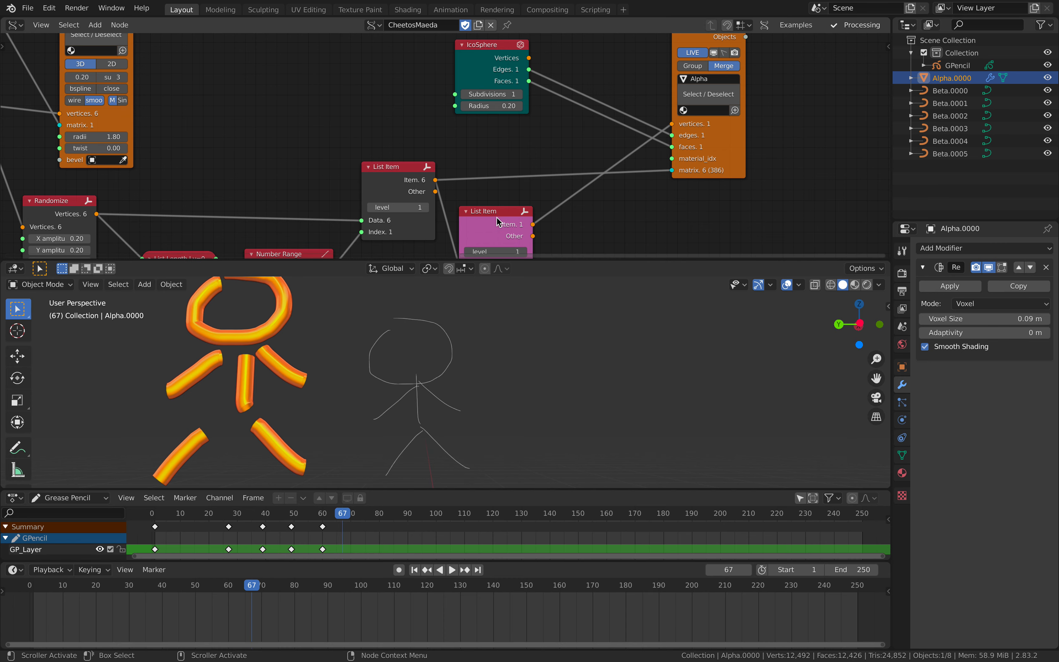
pyautogui.moveTo(507, 224); pyautogui.dragTo(550, 215)
pyautogui.moveTo(547, 208); pyautogui.dragTo(549, 146, button='middle')
pyautogui.click(566, 206)
pyautogui.moveTo(567, 207); pyautogui.dragTo(547, 266)
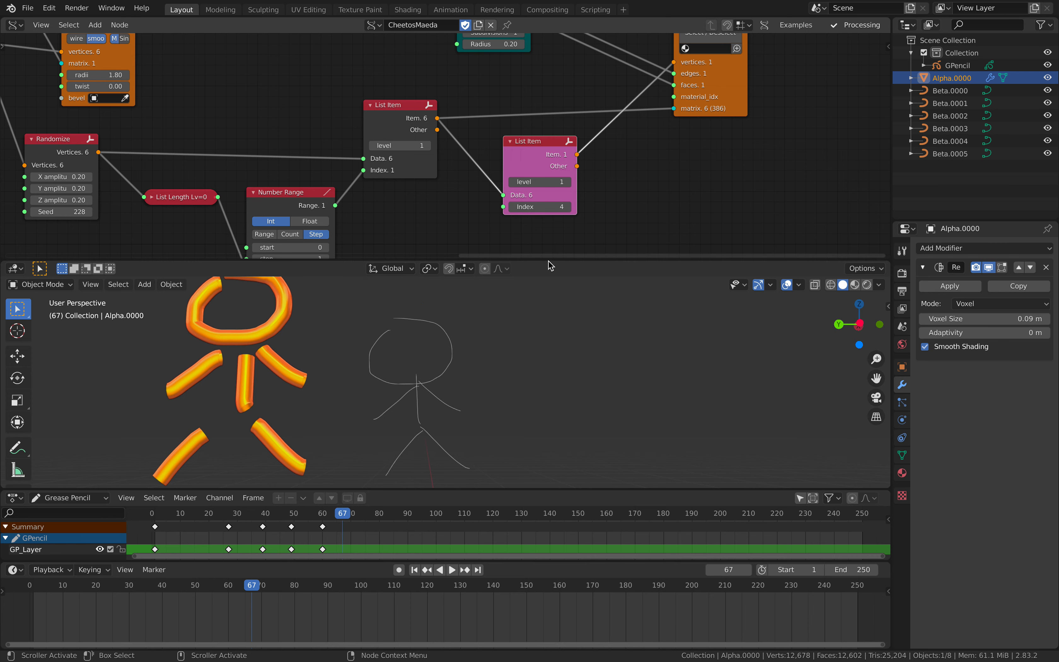
pyautogui.click(567, 206)
pyautogui.click(567, 206)
pyautogui.click(512, 208)
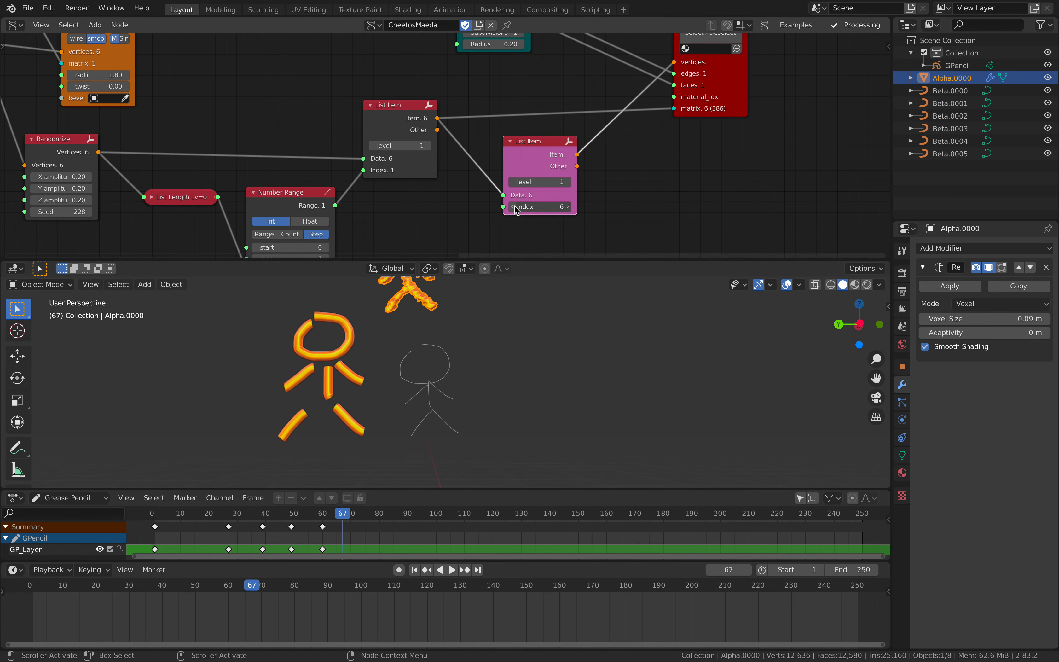
pyautogui.click(512, 207)
pyautogui.click(512, 207)
pyautogui.click(512, 207)
pyautogui.moveTo(474, 154); pyautogui.dragTo(483, 195, button='middle')
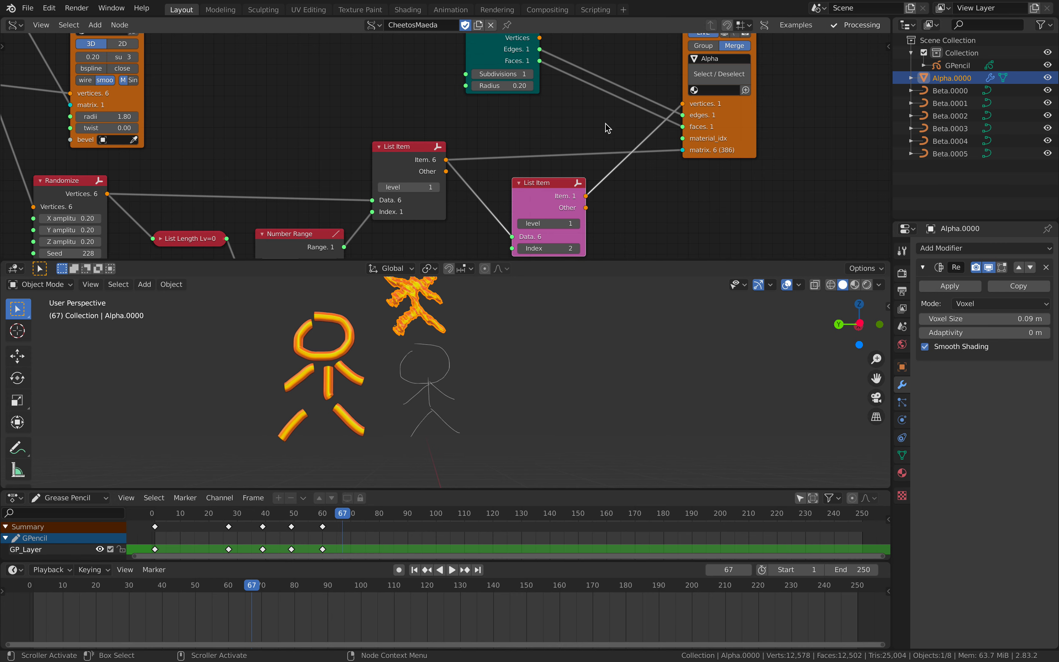
# - Move the pink List Item's link to the viewer's matrix input and reconnect IcoSphere's Vertices output to the vertices input
pyautogui.moveTo(681, 105); pyautogui.dragTo(682, 150)
pyautogui.moveTo(540, 37); pyautogui.dragTo(683, 104)
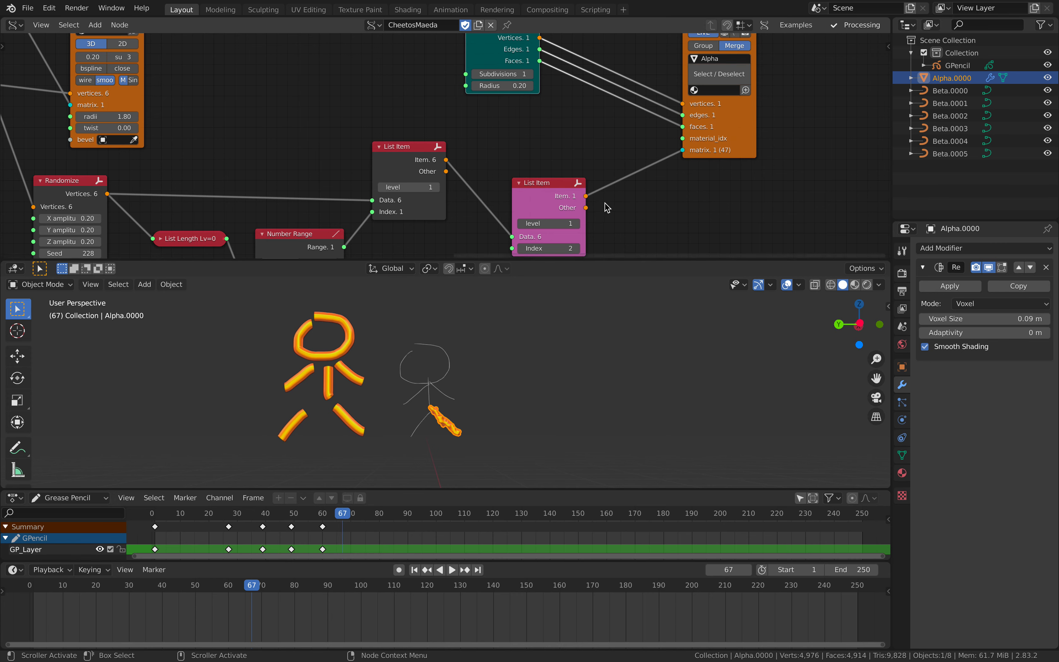
# - Step the pink List Item's index up and down, finishing at 1, to preview individual strokes of the figure
pyautogui.scroll(1, 572, 234)
pyautogui.moveTo(571, 235); pyautogui.dragTo(564, 153, button='middle')
pyautogui.scroll(1, 565, 153)
pyautogui.click(590, 171)
pyautogui.click(590, 172)
pyautogui.click(590, 171)
pyautogui.click(590, 171)
pyautogui.click(590, 171)
pyautogui.click(523, 171)
pyautogui.click(523, 171)
pyautogui.click(522, 171)
pyautogui.click(523, 171)
pyautogui.click(523, 171)
pyautogui.click(522, 171)
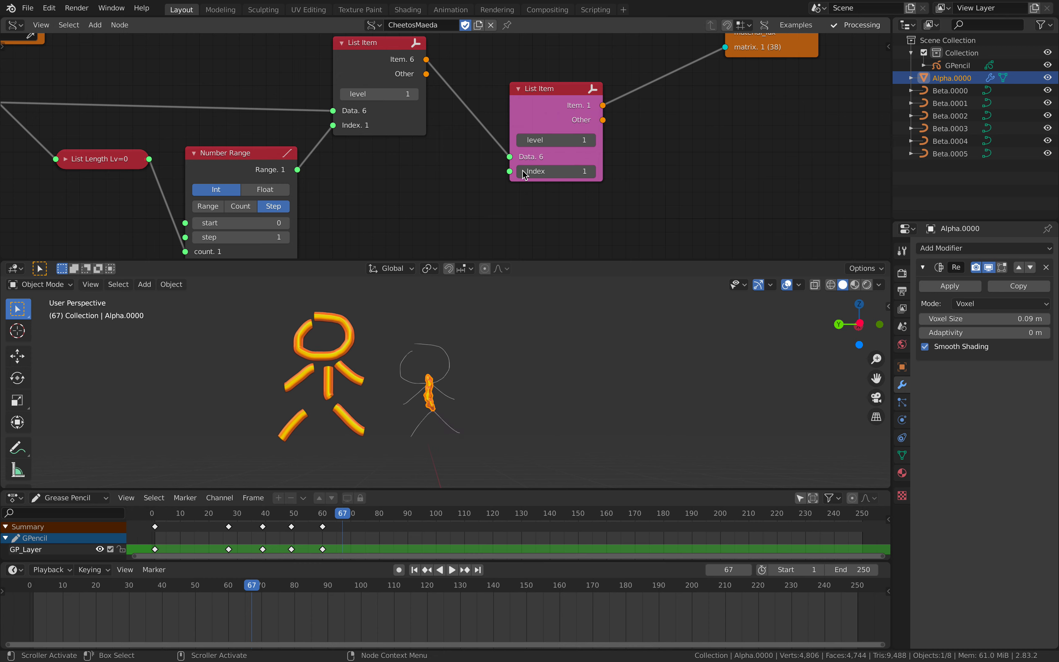
pyautogui.click(522, 171)
pyautogui.click(590, 171)
pyautogui.click(590, 172)
pyautogui.click(590, 171)
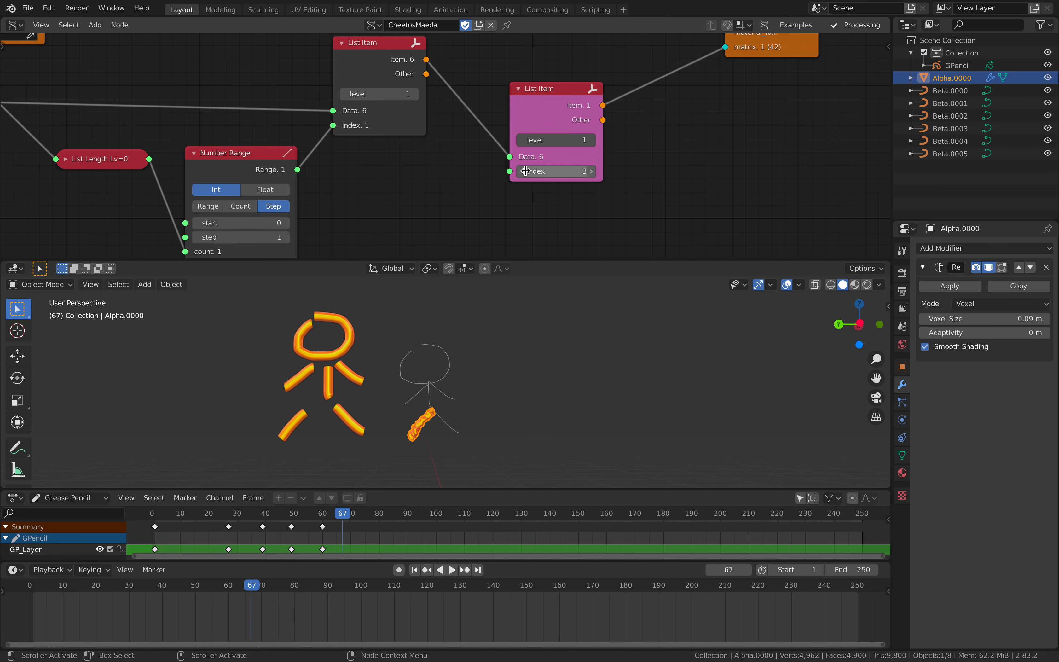
pyautogui.click(522, 173)
pyautogui.click(523, 174)
# - Link the grey List Item's Item output to the mesh viewer's matrix input in place of the pink List Item
pyautogui.moveTo(529, 42); pyautogui.dragTo(494, 178, button='middle')
pyautogui.scroll(-2, 488, 144)
pyautogui.moveTo(448, 67); pyautogui.dragTo(464, 92)
pyautogui.moveTo(564, 142); pyautogui.dragTo(500, 104, button='middle')
pyautogui.moveTo(333, 156); pyautogui.dragTo(591, 176)
pyautogui.scroll(2, 584, 170)
pyautogui.moveTo(579, 167); pyautogui.dragTo(457, 179, button='middle')
pyautogui.scroll(3, 543, 196)
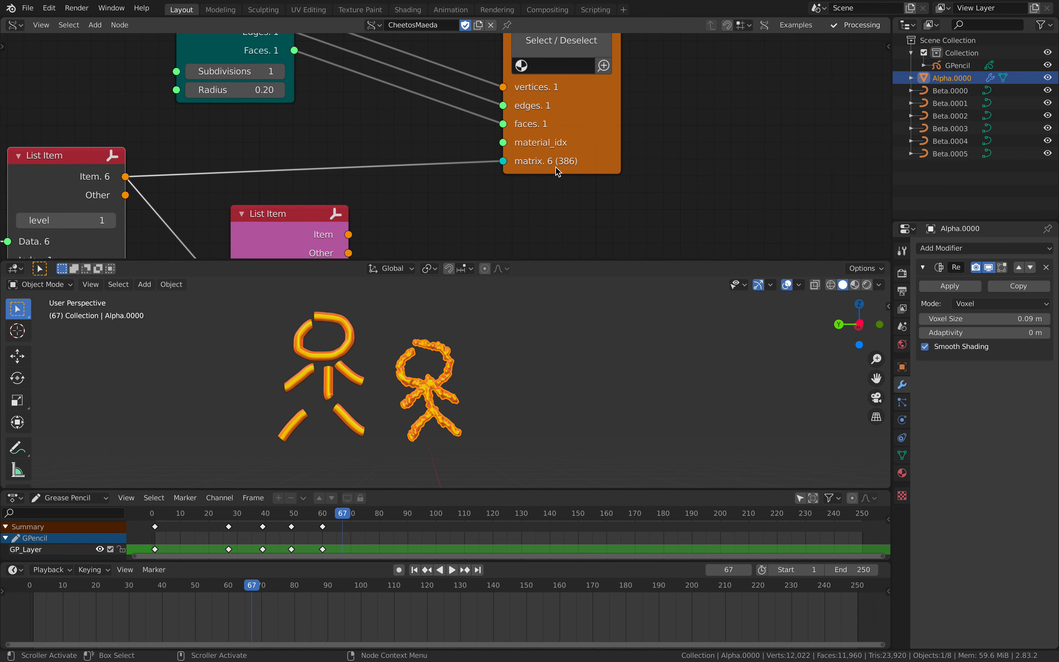
# - Move the IcoSphere and BV Alpha nodes apart to make room for another node between them
pyautogui.moveTo(555, 168); pyautogui.dragTo(603, 167)
pyautogui.scroll(-3, 589, 163)
pyautogui.moveTo(589, 163); pyautogui.dragTo(572, 219, button='middle')
pyautogui.moveTo(277, 100); pyautogui.dragTo(242, 86)
pyautogui.moveTo(611, 179); pyautogui.dragTo(667, 186)
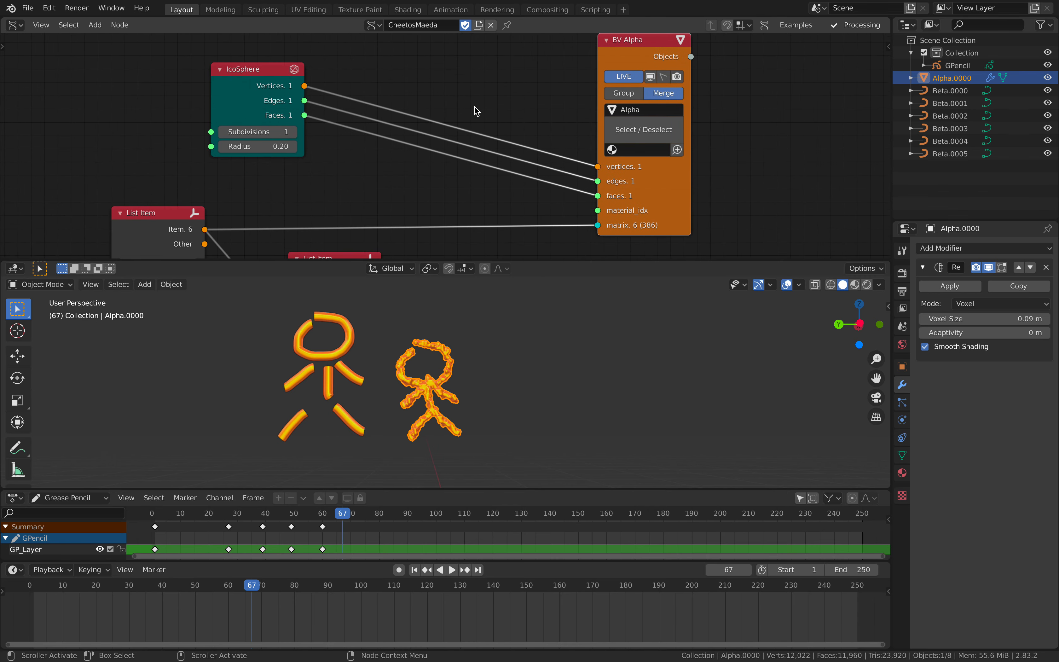
# - Insert a List Repeater node on the link between IcoSphere's Vertices and BV Alpha's vertices, and set its number to 6
pyautogui.moveTo(402, 87); pyautogui.dragTo(427, 115, button='middle')
pyautogui.click(427, 115)
pyautogui.hotkey('alt', 'space')
pyautogui.write('r')
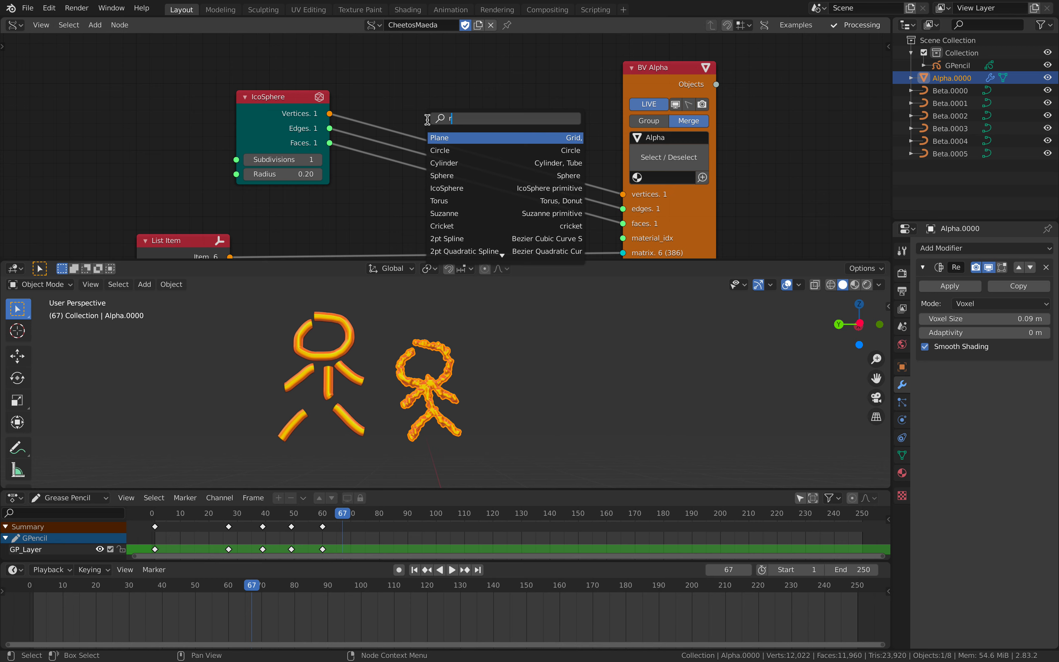
pyautogui.write('epeat')
pyautogui.press('Return')
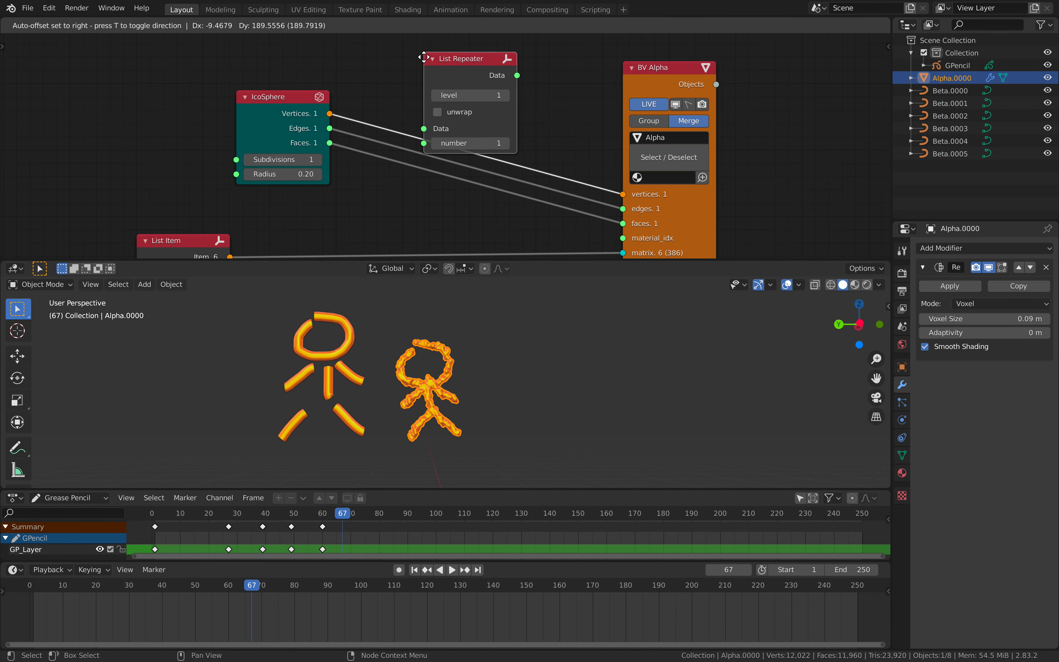
pyautogui.click(428, 61)
pyautogui.moveTo(447, 65); pyautogui.dragTo(462, 61)
pyautogui.click(510, 136)
pyautogui.click(511, 135)
pyautogui.click(510, 135)
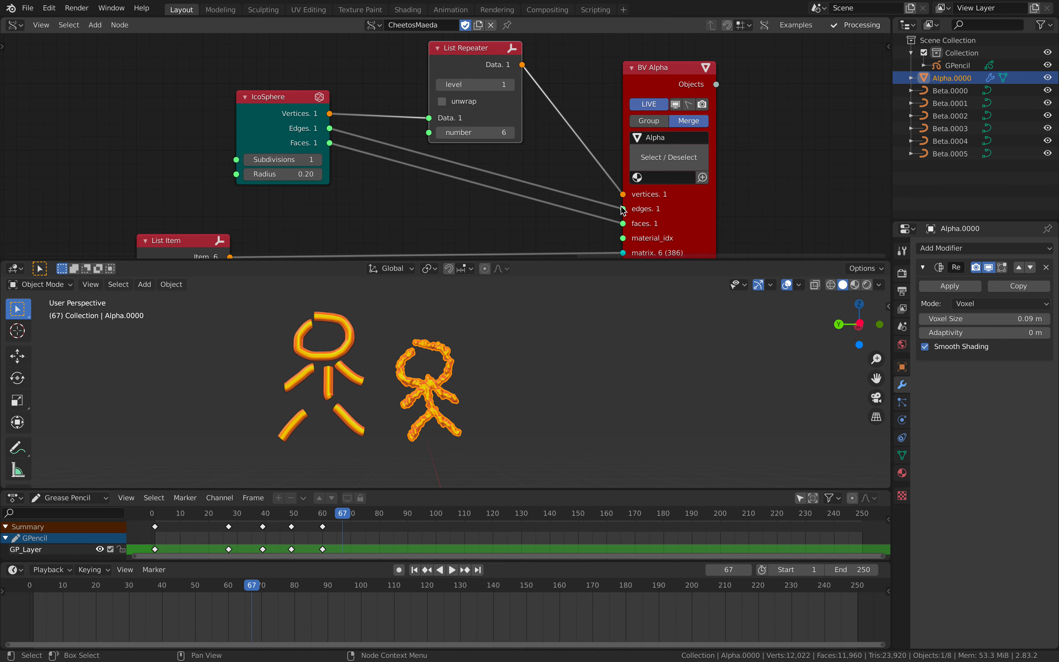
# - Duplicate the List Repeater, wire the copy between IcoSphere's Faces and BV Alpha's faces input, and leave the edges input unlinked
pyautogui.hotkey('shift', 'd')
pyautogui.click(471, 175)
pyautogui.scroll(-1, 477, 166)
pyautogui.moveTo(476, 160); pyautogui.dragTo(478, 167, button='middle')
pyautogui.moveTo(482, 153); pyautogui.dragTo(494, 127)
pyautogui.moveTo(477, 55); pyautogui.dragTo(477, 46)
pyautogui.moveTo(474, 84); pyautogui.dragTo(481, 101, button='middle')
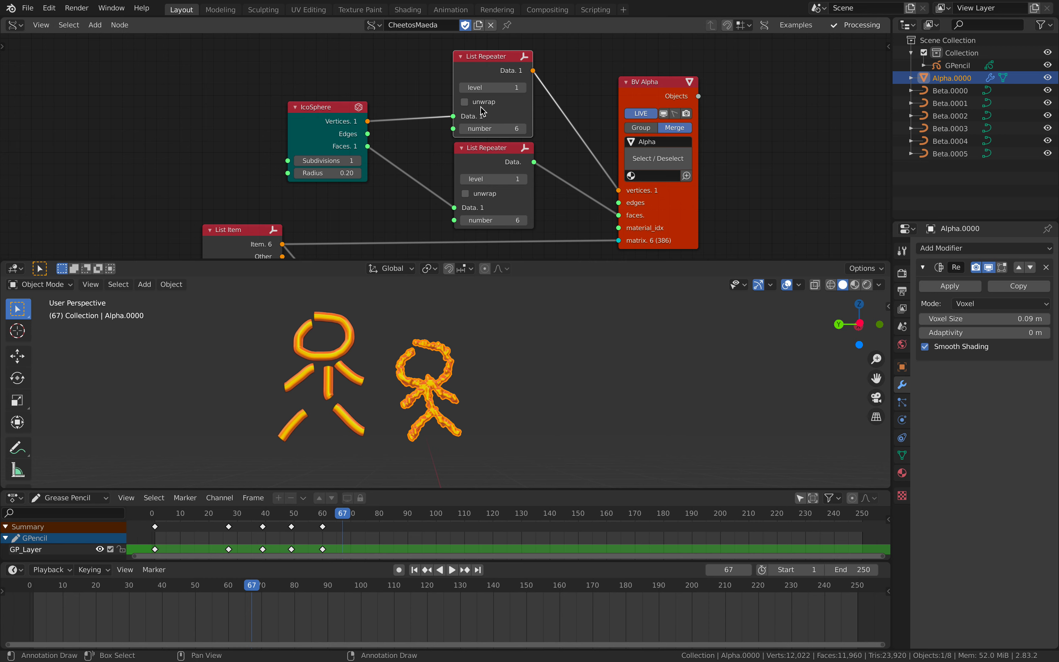
# - Enable unwrap on both List Repeater nodes
pyautogui.click(479, 105)
pyautogui.click(482, 193)
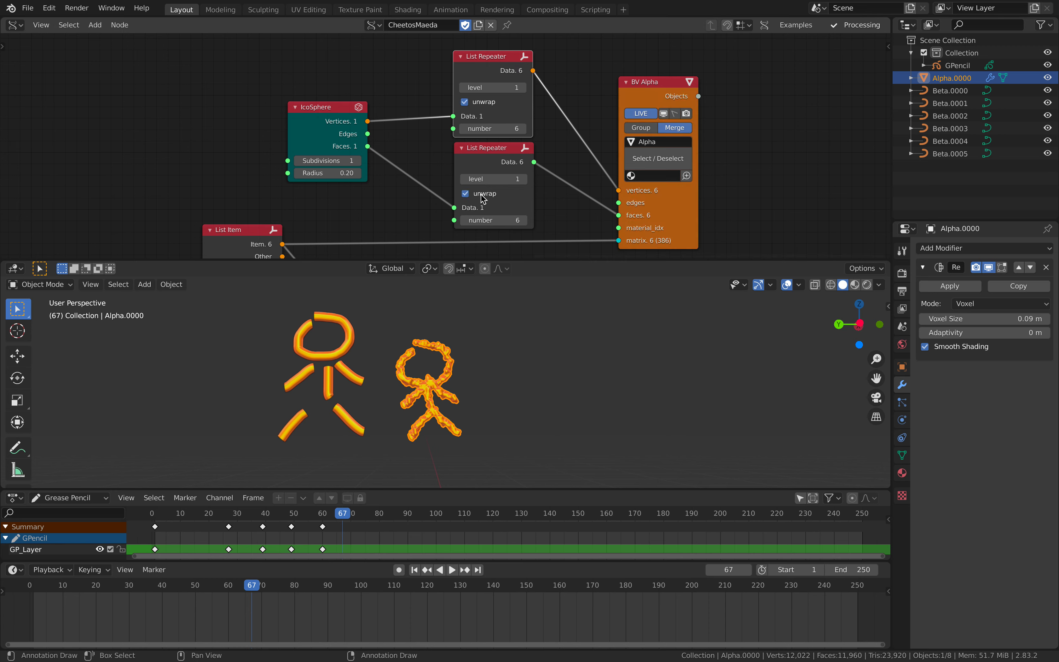
pyautogui.scroll(3, 458, 360)
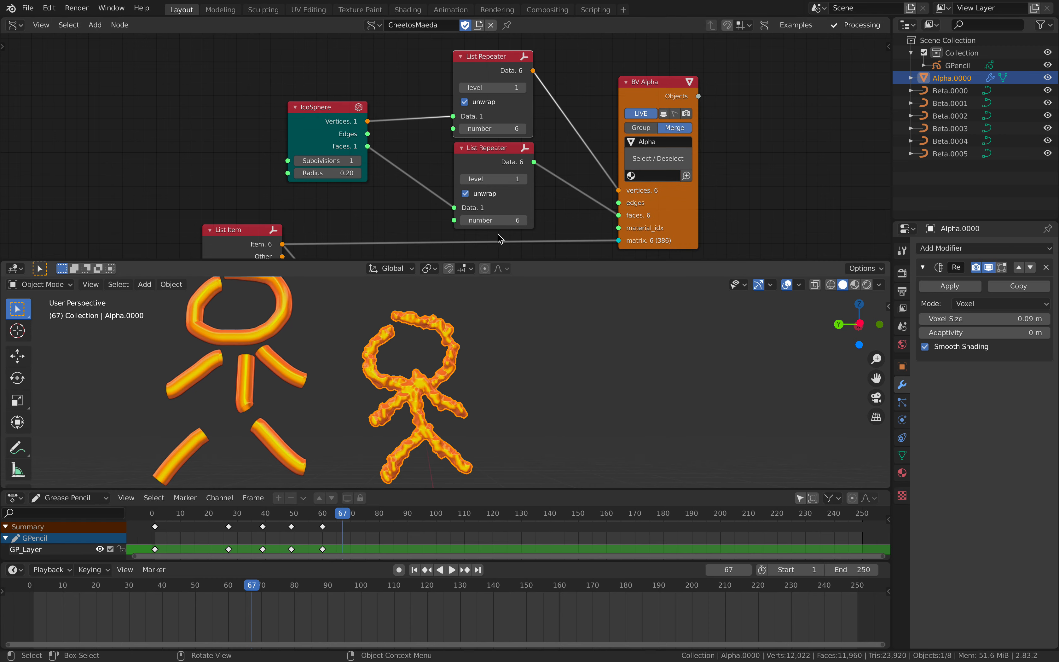
# - Test level 2 on the faces List Repeater, restore level 1, and turn unwrap off on both List Repeaters
pyautogui.click(492, 192)
pyautogui.click(481, 102)
pyautogui.click(480, 193)
pyautogui.click(523, 179)
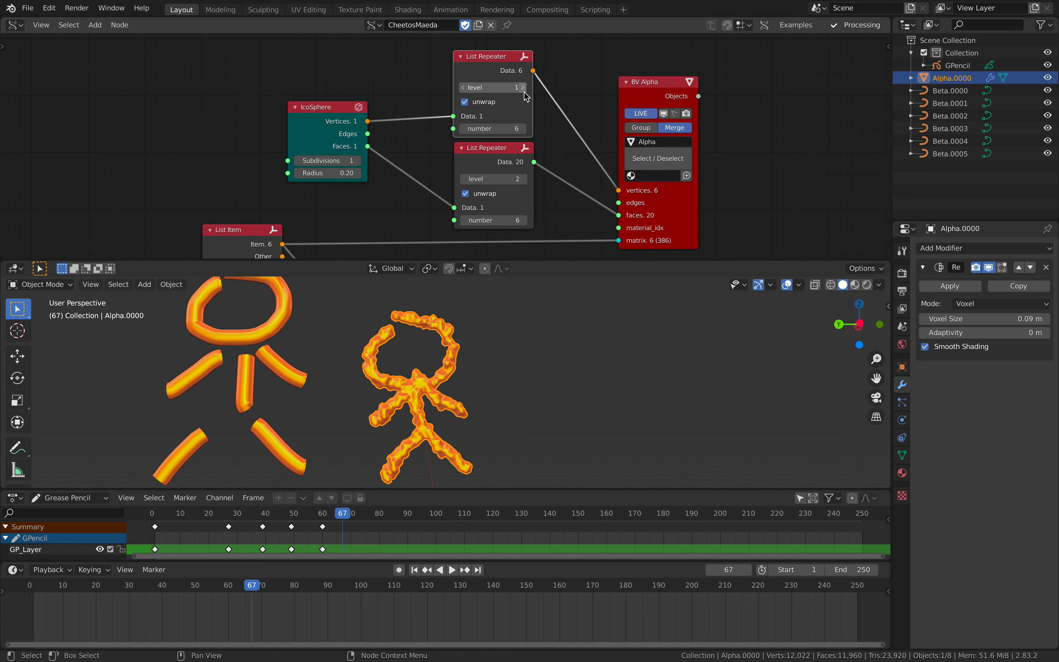
pyautogui.moveTo(475, 173); pyautogui.dragTo(473, 195)
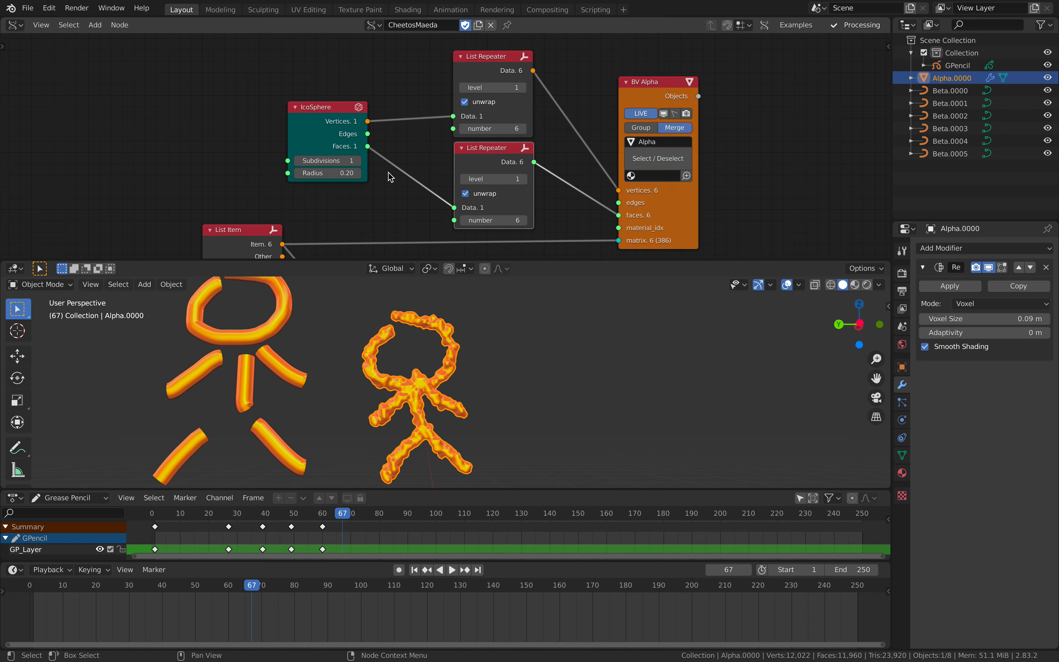
pyautogui.click(465, 193)
pyautogui.click(464, 107)
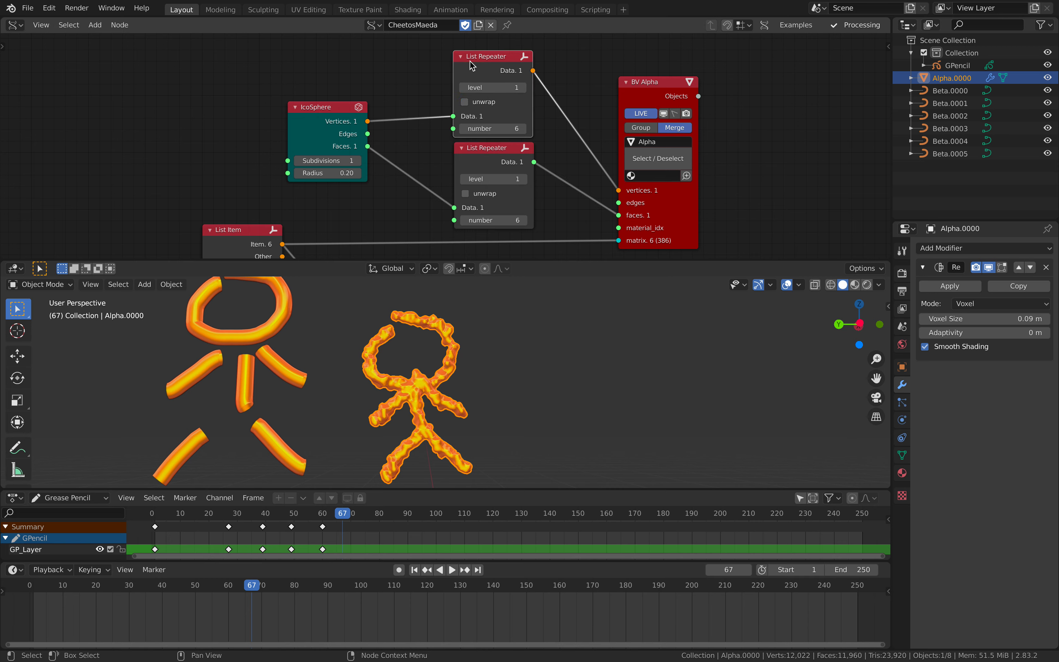
# - Delete both List Repeaters and connect IcoSphere's Vertices and Faces outputs directly to BV Alpha's vertices and faces inputs
pyautogui.press('x')
pyautogui.click(463, 154)
pyautogui.press('x')
pyautogui.moveTo(368, 121); pyautogui.dragTo(619, 190)
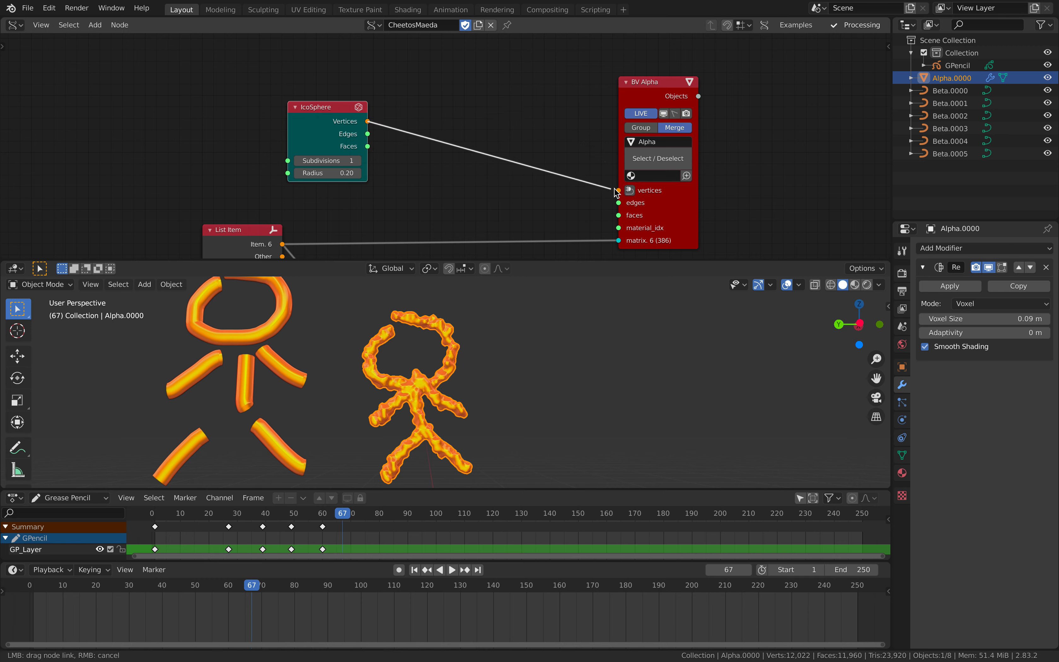
pyautogui.moveTo(367, 146); pyautogui.dragTo(618, 215)
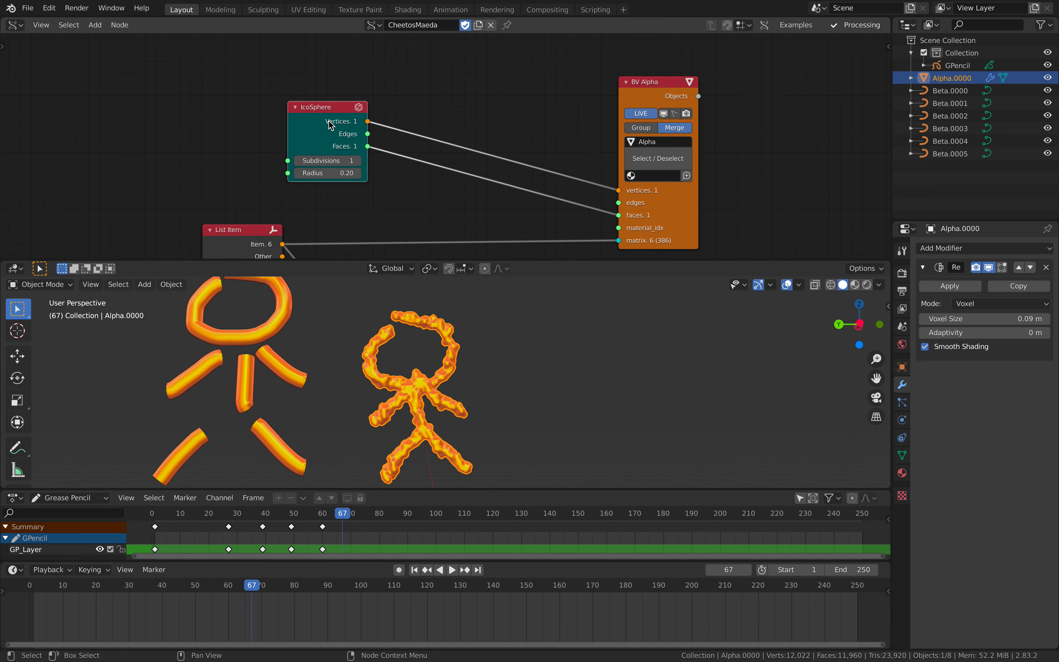
# - Move the IcoSphere node closer to the BV Alpha viewer and tidy the viewer's position
pyautogui.moveTo(352, 106); pyautogui.dragTo(489, 103)
pyautogui.moveTo(512, 203); pyautogui.dragTo(495, 119, button='middle')
pyautogui.scroll(2, 509, 124)
pyautogui.moveTo(675, 146); pyautogui.dragTo(668, 135)
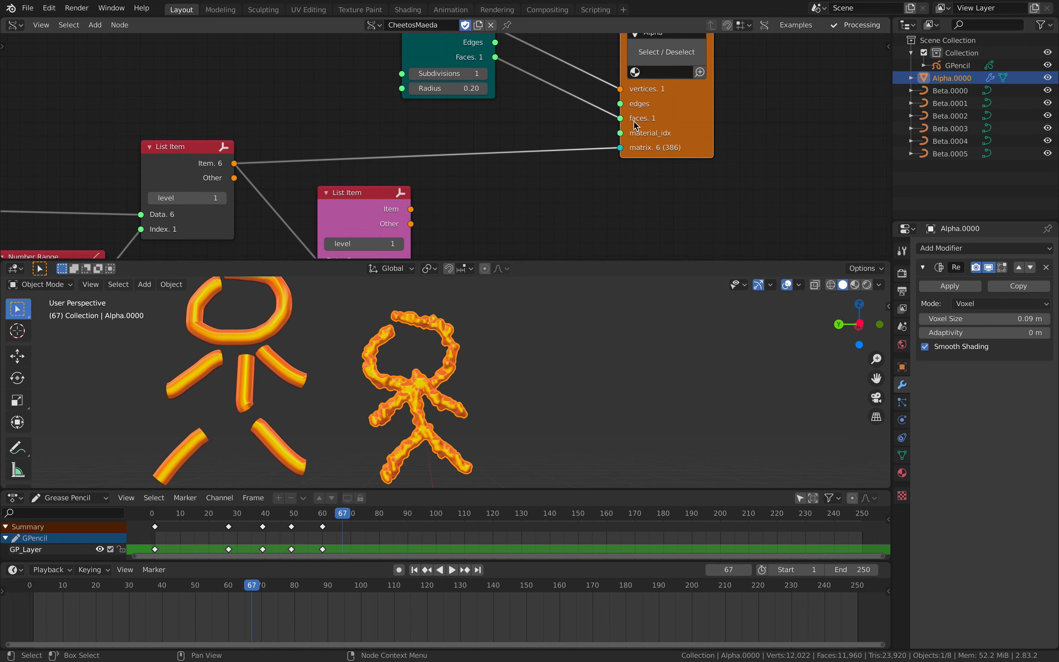
pyautogui.scroll(-1, 544, 176)
pyautogui.moveTo(545, 175); pyautogui.dragTo(559, 139, button='middle')
pyautogui.moveTo(489, 166); pyautogui.dragTo(464, 179, button='middle')
pyautogui.moveTo(637, 131); pyautogui.dragTo(612, 130)
# - Review the node tree from the BV Alpha viewer back through the List Item, Number Range and Randomize nodes to its start
pyautogui.moveTo(527, 121); pyautogui.dragTo(538, 212, button='middle')
pyautogui.moveTo(501, 178); pyautogui.dragTo(585, 133, button='middle')
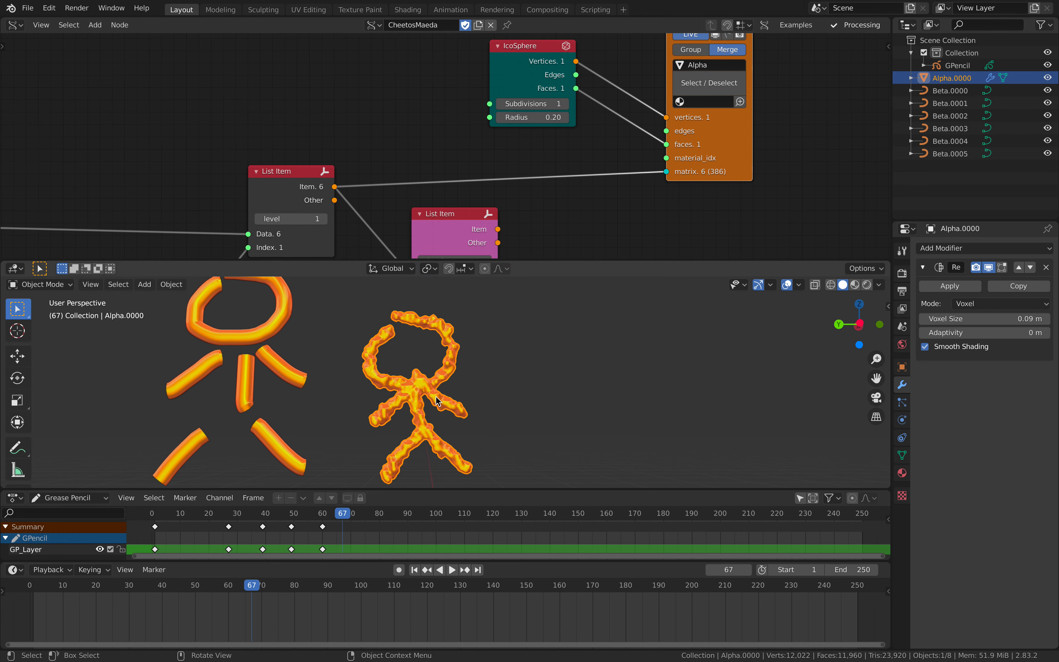
pyautogui.scroll(-1, 483, 161)
pyautogui.moveTo(426, 198); pyautogui.dragTo(681, 86, button='middle')
pyautogui.scroll(-2, 482, 161)
pyautogui.moveTo(367, 144); pyautogui.dragTo(356, 128)
pyautogui.moveTo(468, 152); pyautogui.dragTo(451, 153)
pyautogui.moveTo(569, 76); pyautogui.dragTo(563, 90)
pyautogui.moveTo(469, 115); pyautogui.dragTo(455, 121, button='middle')
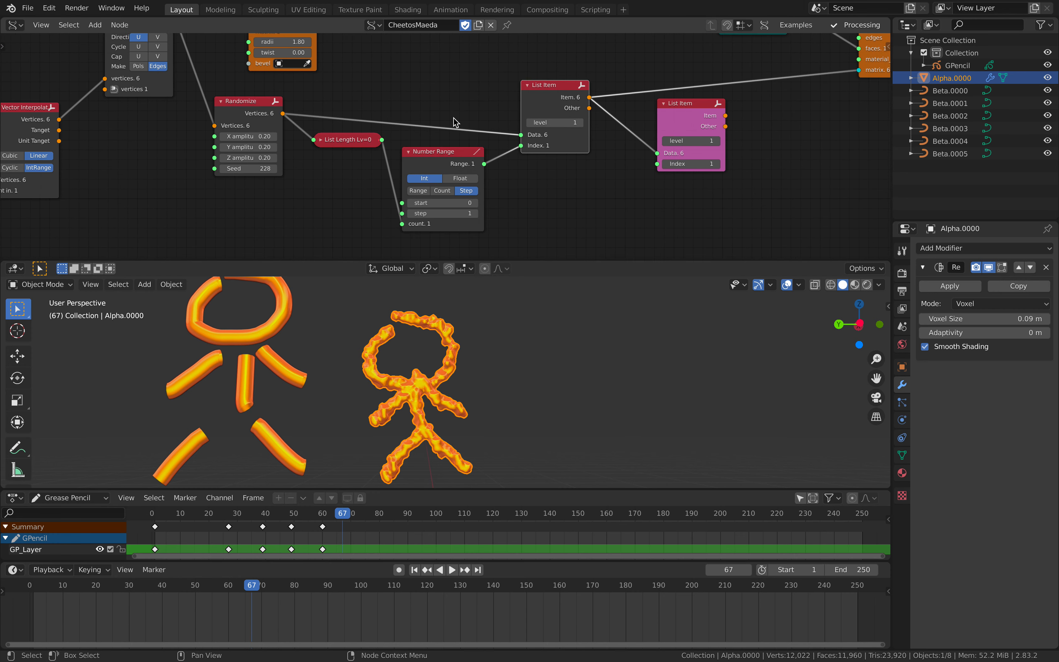
pyautogui.scroll(-2, 453, 118)
pyautogui.moveTo(406, 131); pyautogui.dragTo(390, 209, button='middle')
pyautogui.moveTo(626, 197); pyautogui.dragTo(622, 201)
pyautogui.scroll(-2, 622, 201)
pyautogui.moveTo(560, 187); pyautogui.dragTo(572, 179, button='middle')
pyautogui.scroll(-4, 572, 180)
pyautogui.moveTo(397, 167); pyautogui.dragTo(482, 146, button='middle')
pyautogui.scroll(-1, 481, 147)
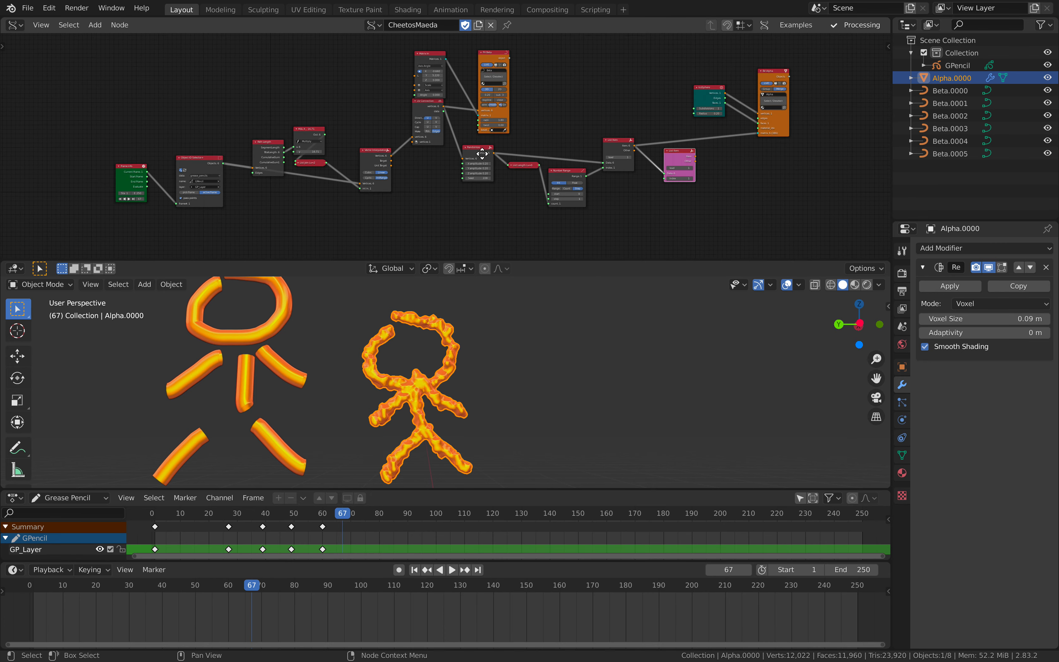
# - Scrub the animation to frame 70 and select the GPencil object
pyautogui.moveTo(249, 512); pyautogui.dragTo(351, 516)
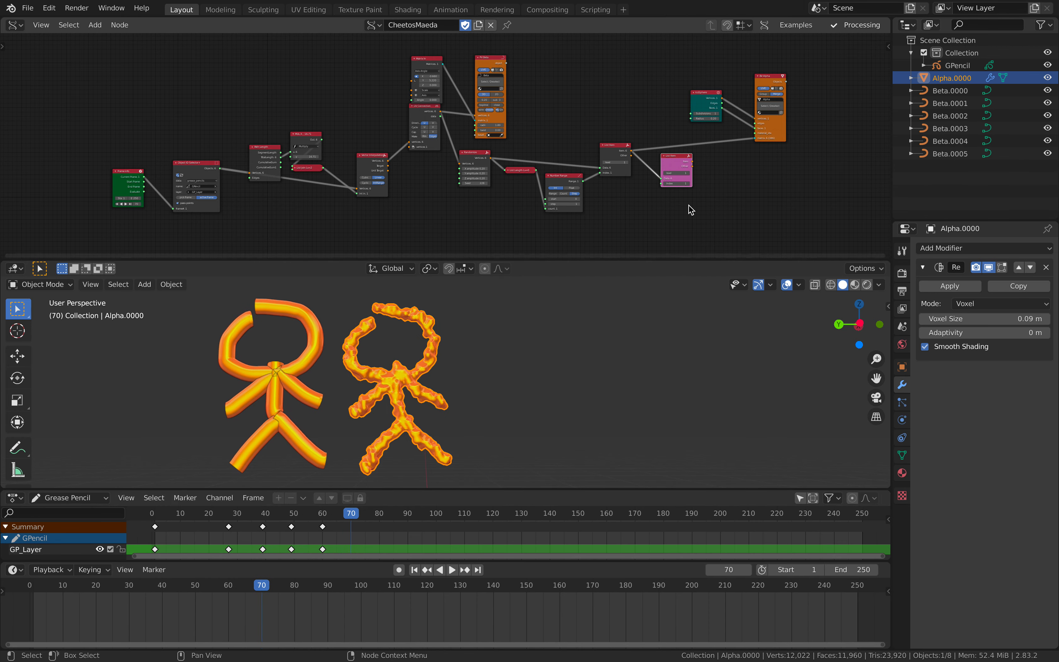
pyautogui.click(956, 65)
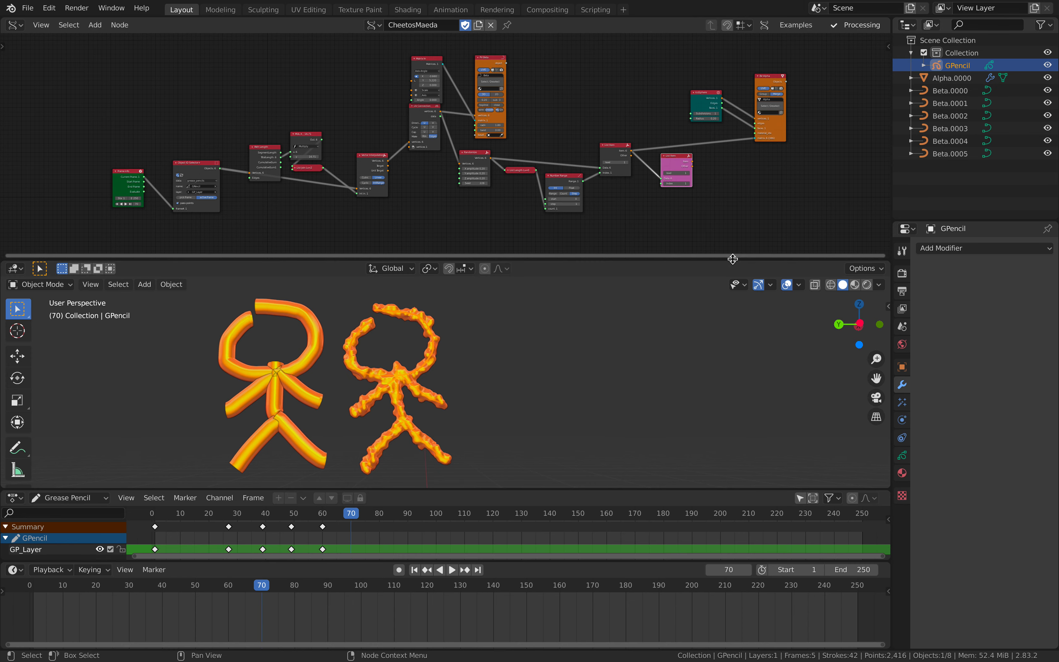
# - Examine the complete node tree alongside the smooth tube figure and the Cheetos-like figure from an angled view
pyautogui.moveTo(732, 259); pyautogui.dragTo(731, 243)
pyautogui.scroll(-2, 613, 166)
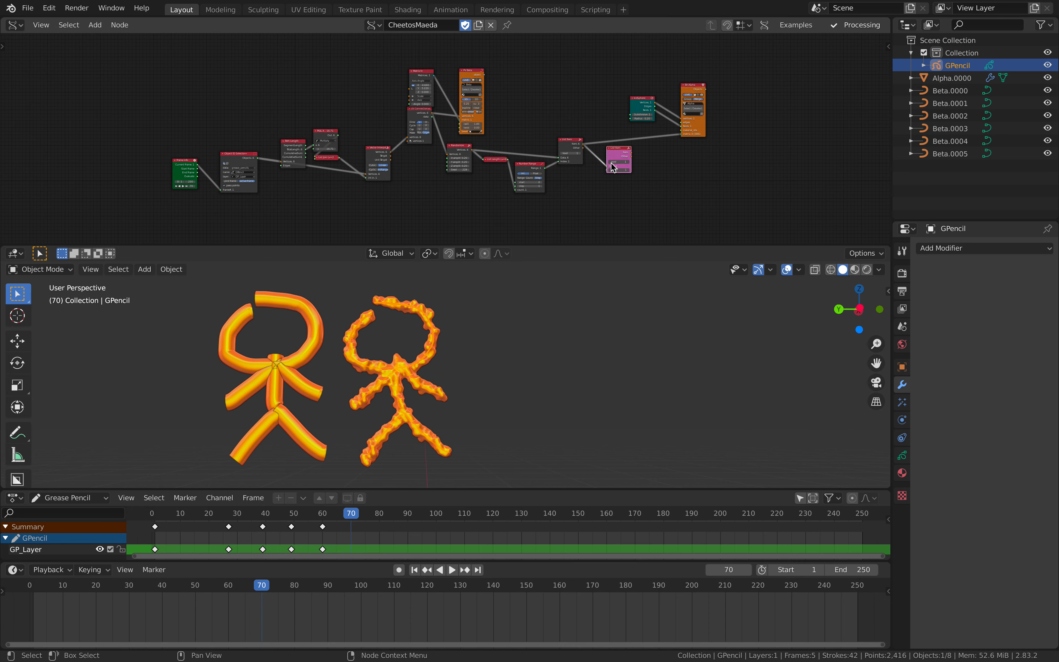
pyautogui.moveTo(600, 162); pyautogui.dragTo(442, 175, button='middle')
pyautogui.scroll(2, 575, 172)
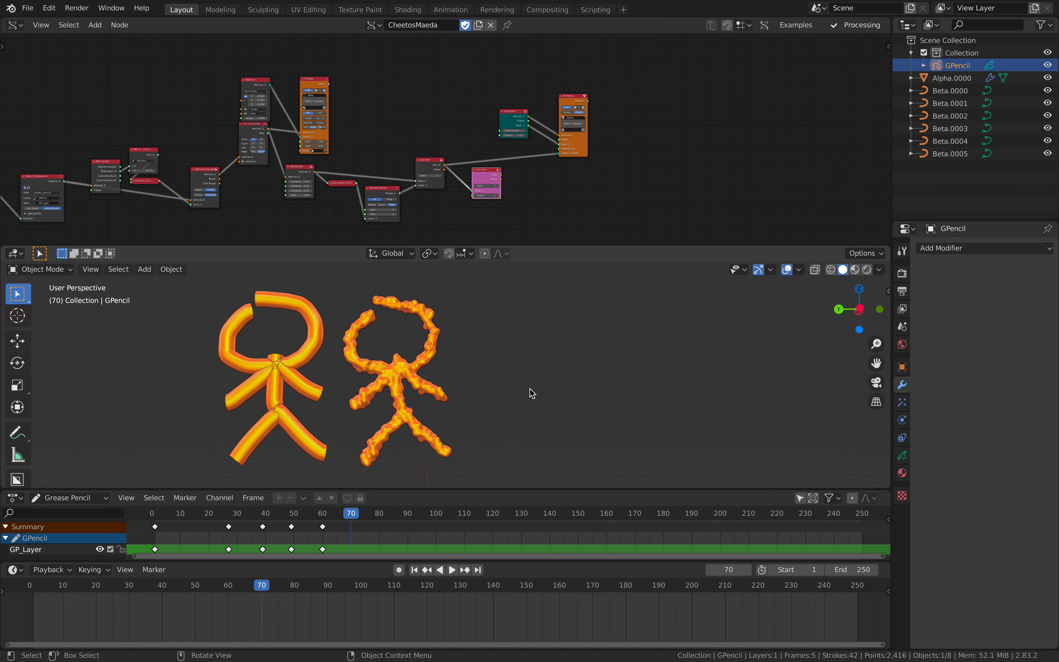
pyautogui.moveTo(451, 206); pyautogui.dragTo(569, 205, button='middle')
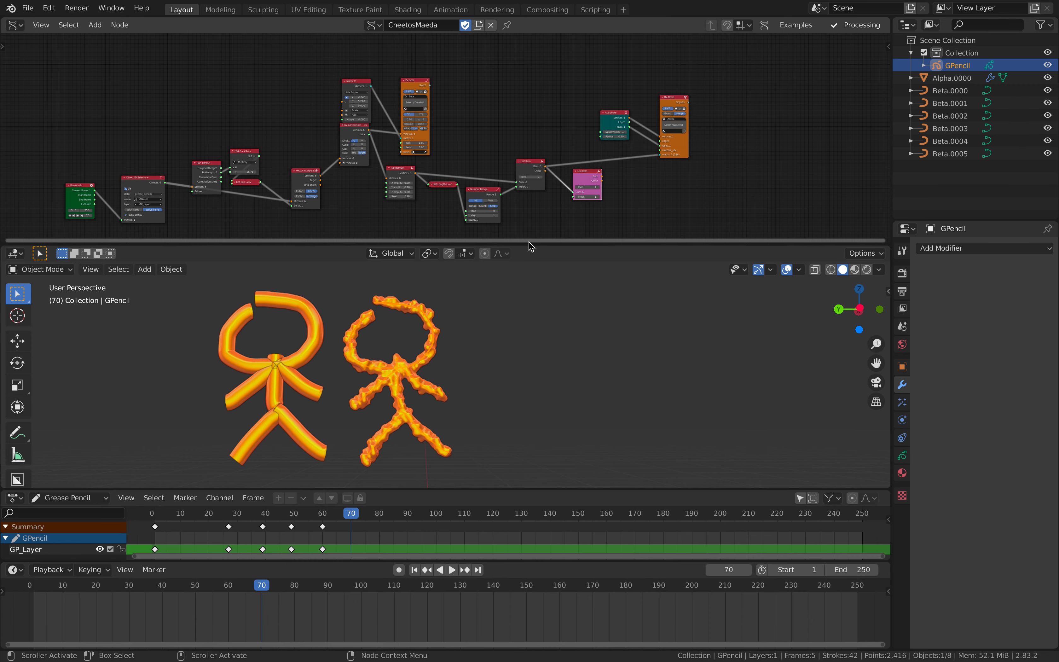
pyautogui.scroll(4, 496, 165)
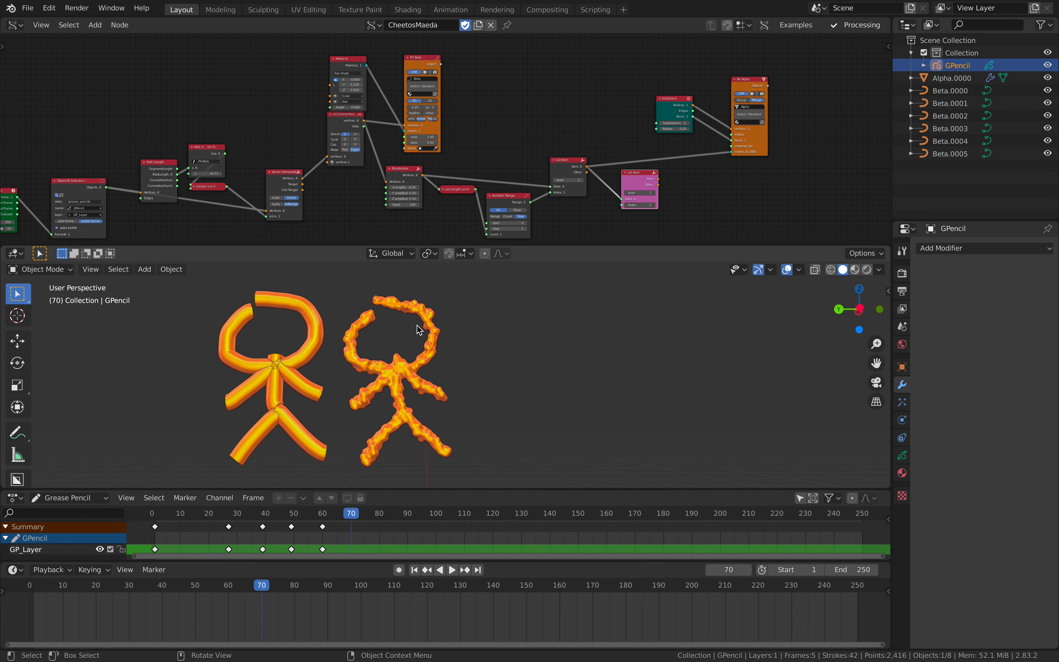
pyautogui.moveTo(450, 332); pyautogui.dragTo(429, 297, button='middle')
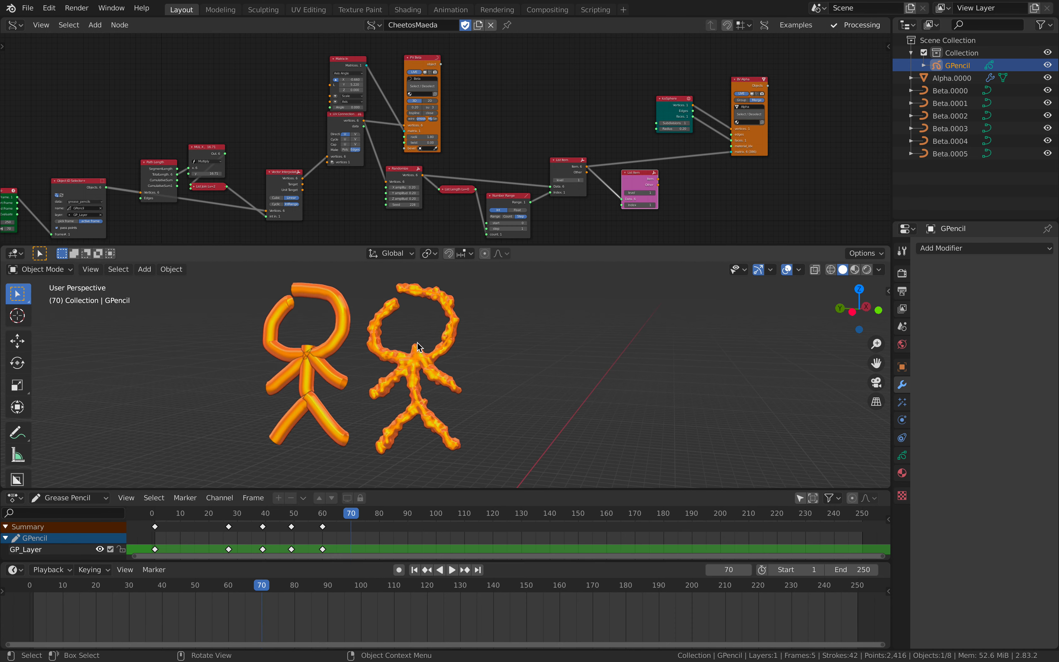
pyautogui.scroll(2, 423, 277)
pyautogui.scroll(-3, 422, 169)
pyautogui.scroll(1, 422, 169)
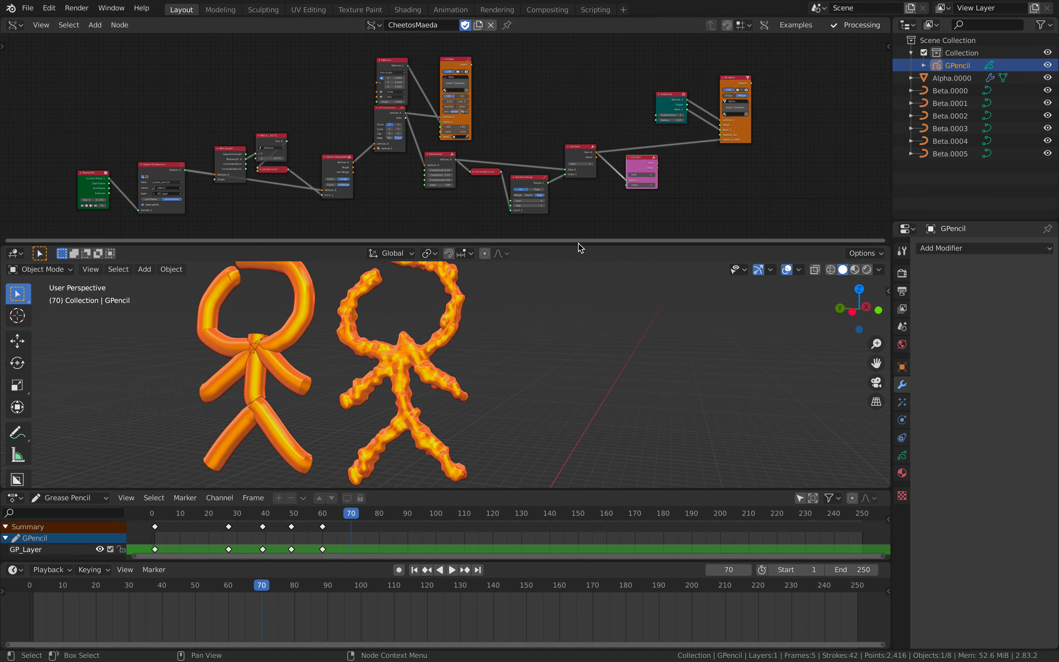
pyautogui.moveTo(580, 244); pyautogui.dragTo(581, 267)
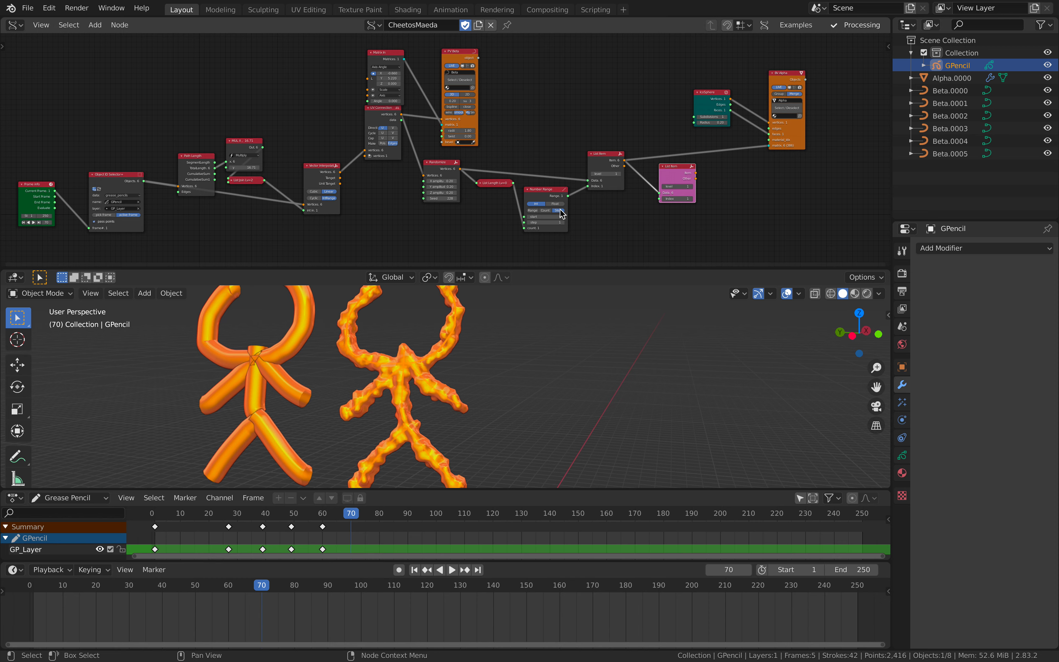